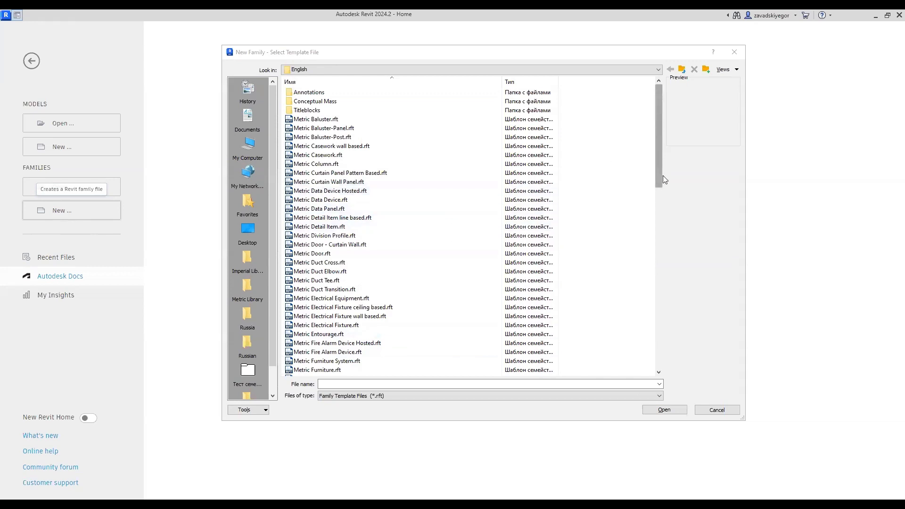
Create a new family from the Metric Generic Model.rft template in the English template folder.
mouse_move(662, 175)
mouse_down()
mouse_move(666, 313)
mouse_move(669, 229)
mouse_up()
click(340, 156)
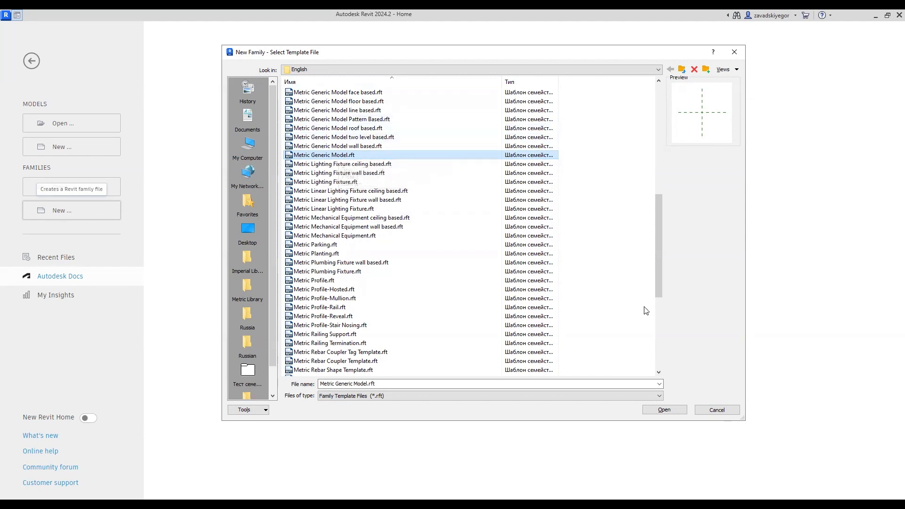
click(674, 412)
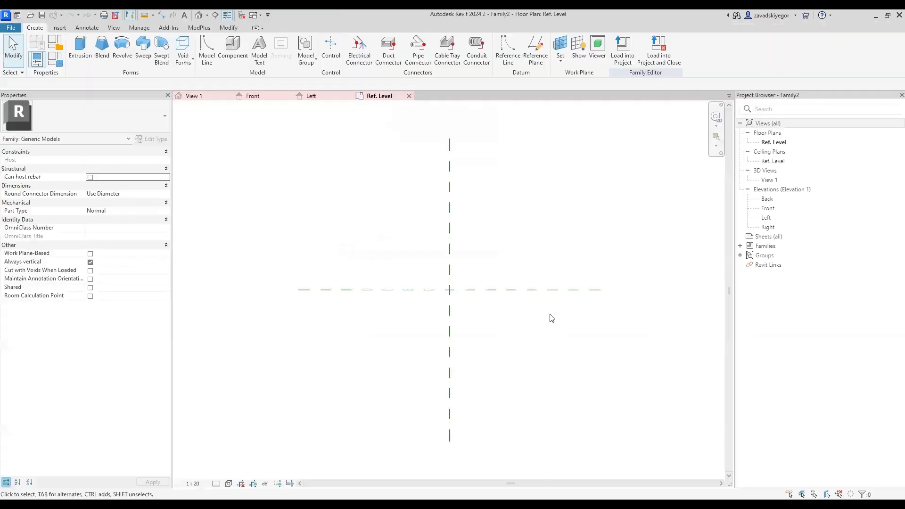
Draw two vertical reference planes about 1502 mm apart, one on each side of the vertical center plane.
middle_drag(546, 325, 510, 313)
drag(338, 180, 499, 348)
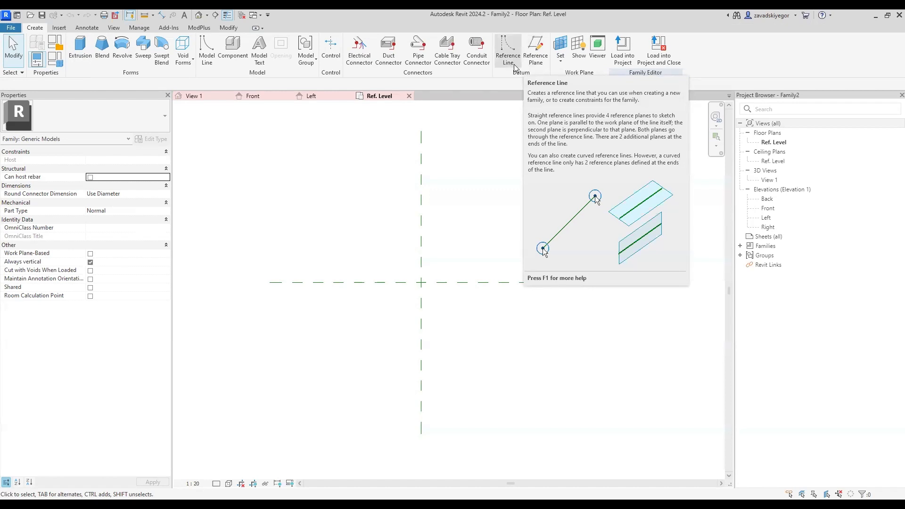
click(541, 61)
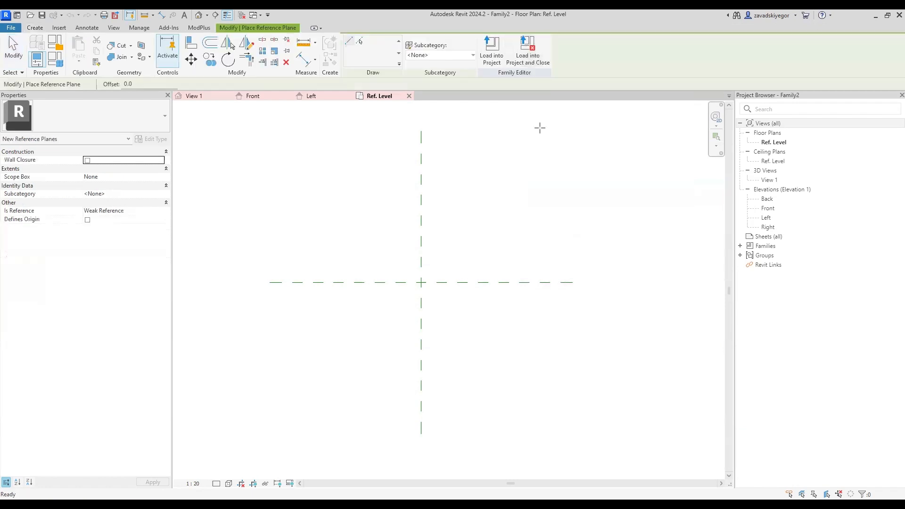
click(366, 196)
click(370, 381)
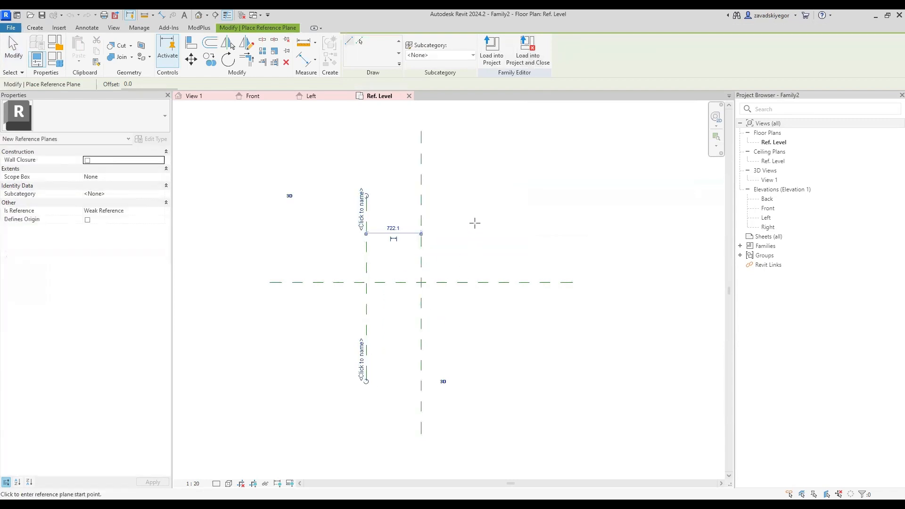
click(479, 196)
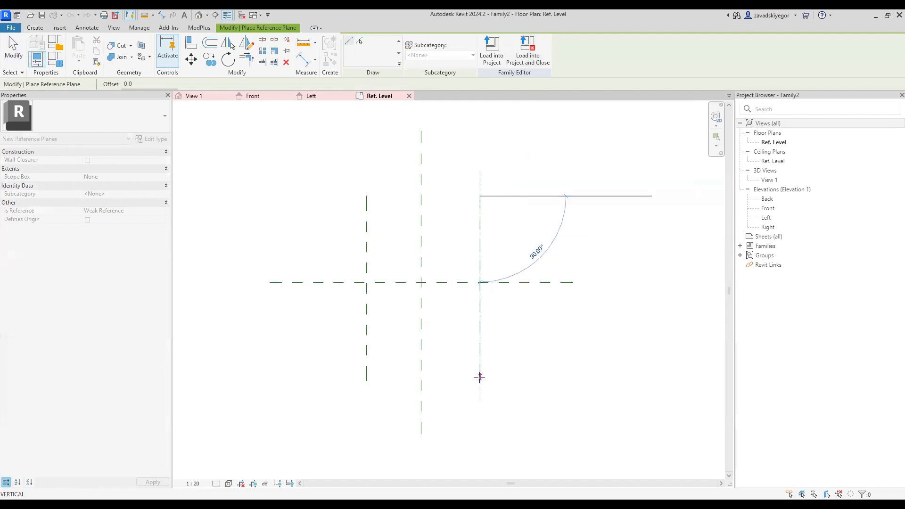
click(480, 380)
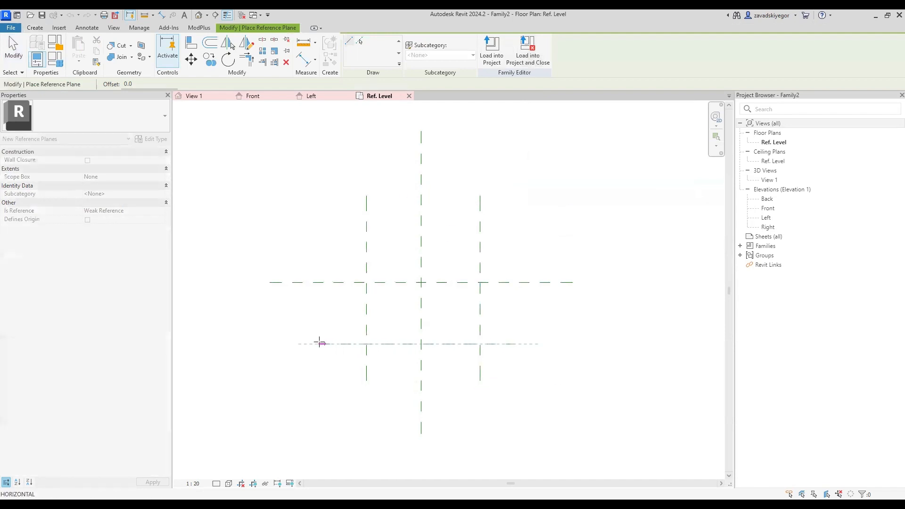
Draw two horizontal reference planes about 1489 mm apart, one below and one above the horizontal center plane.
click(319, 344)
click(316, 231)
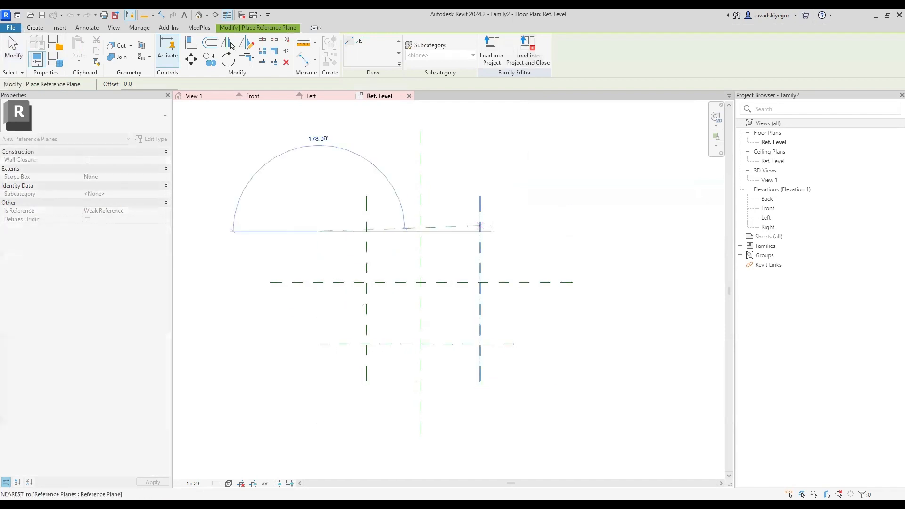
click(512, 231)
key(Escape)
key(Escape)
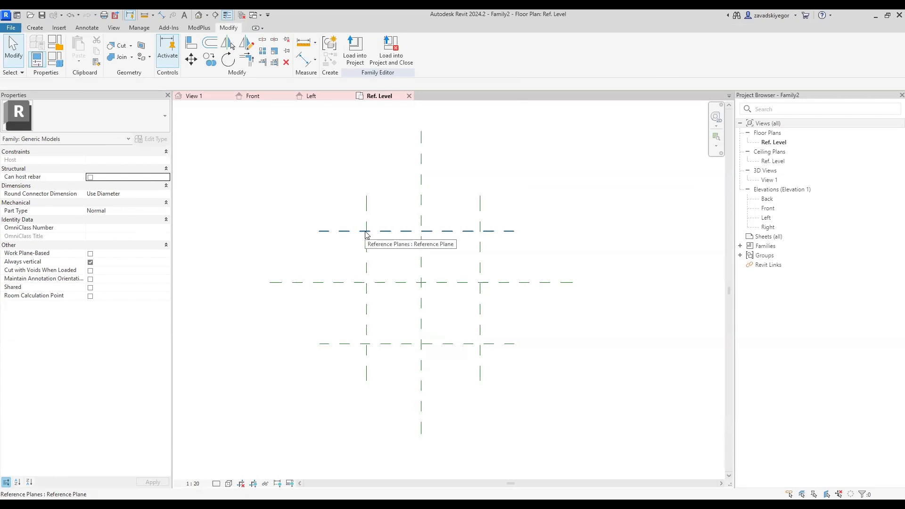
mouse_move(365, 231)
mouse_down()
mouse_move(468, 319)
mouse_move(480, 343)
mouse_up()
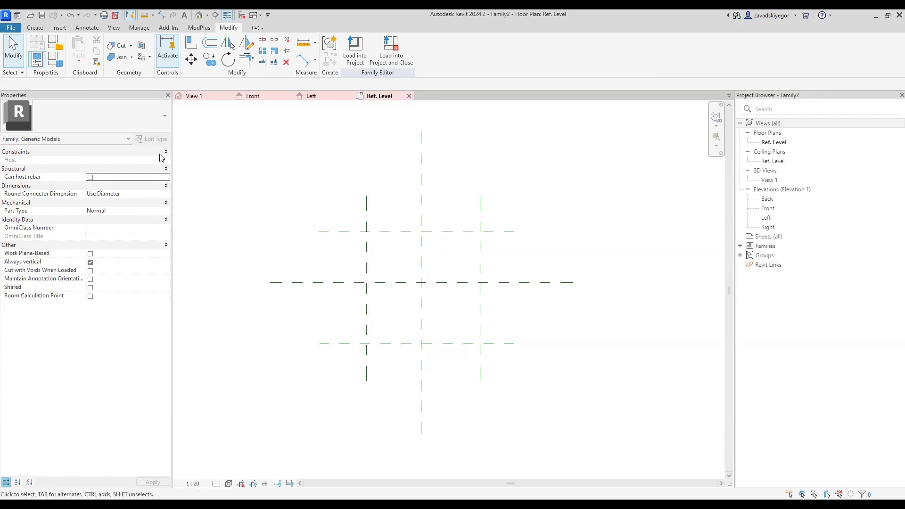
Start an extrusion and sketch a rectangle between opposite intersections of the four outer reference planes.
click(34, 29)
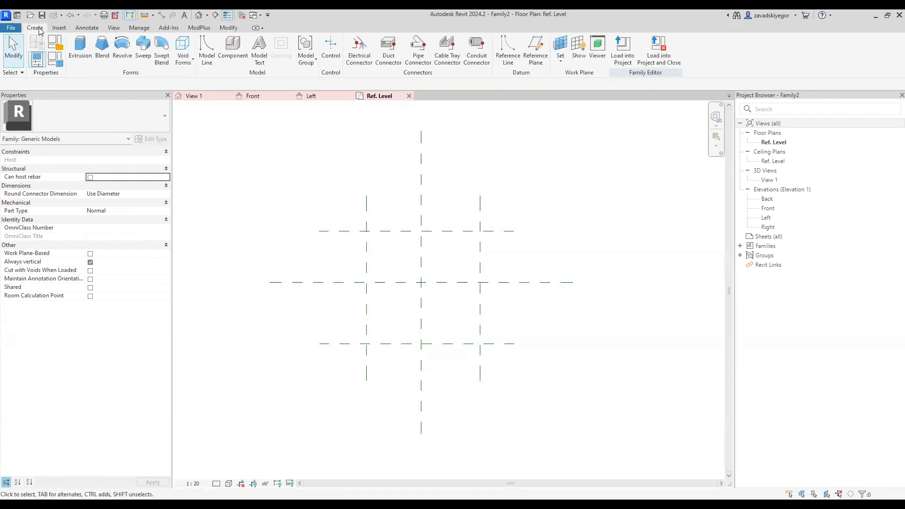
click(81, 59)
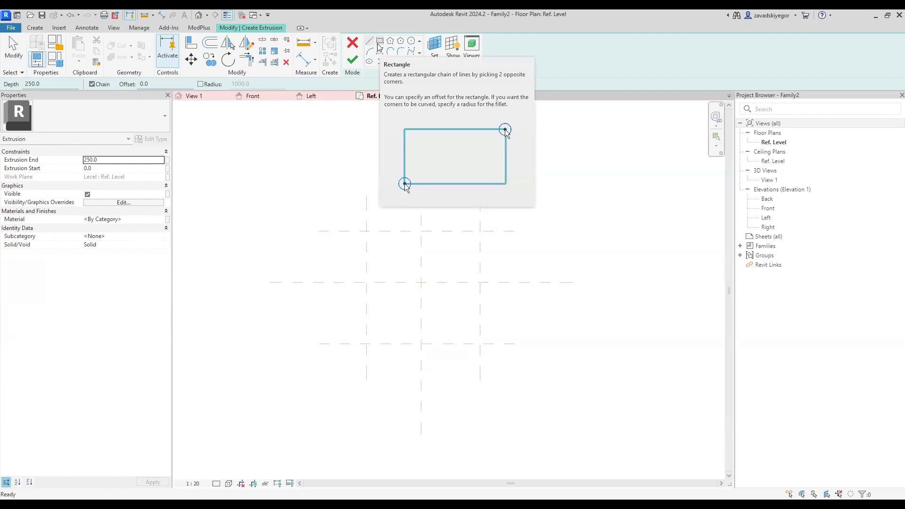
click(379, 43)
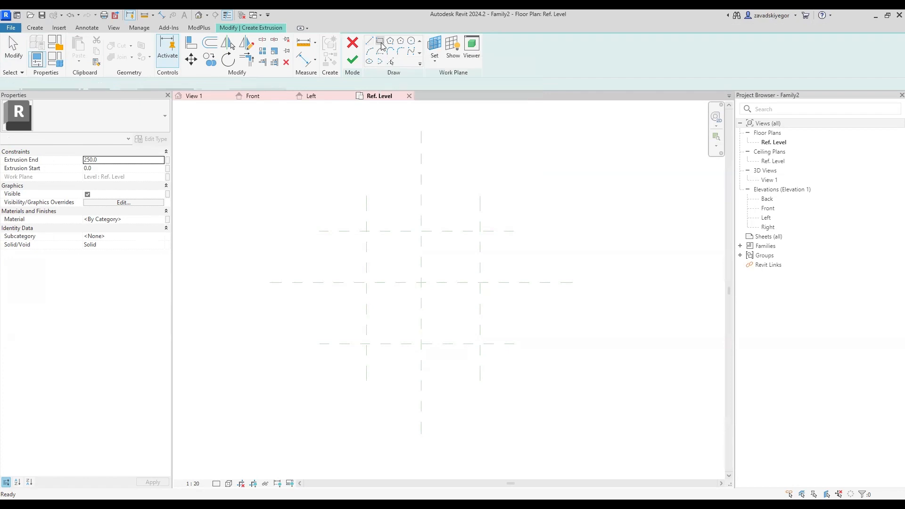
click(366, 230)
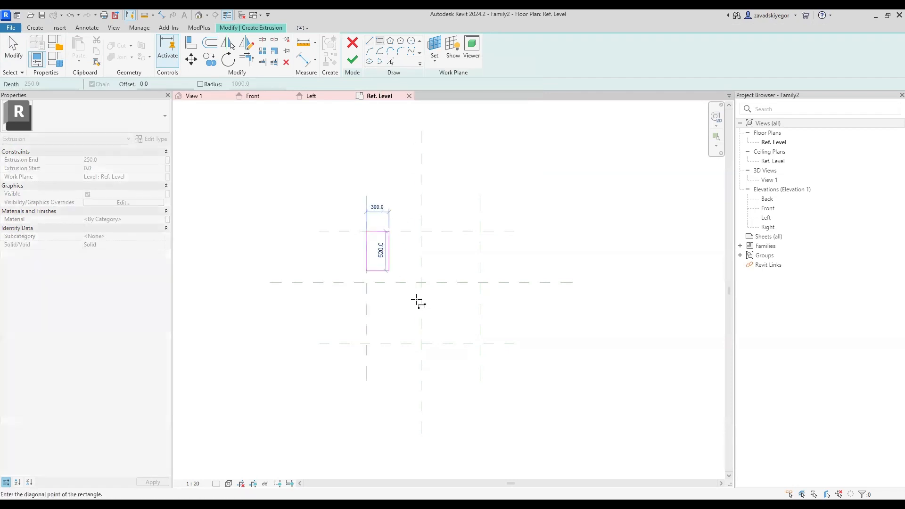
click(479, 344)
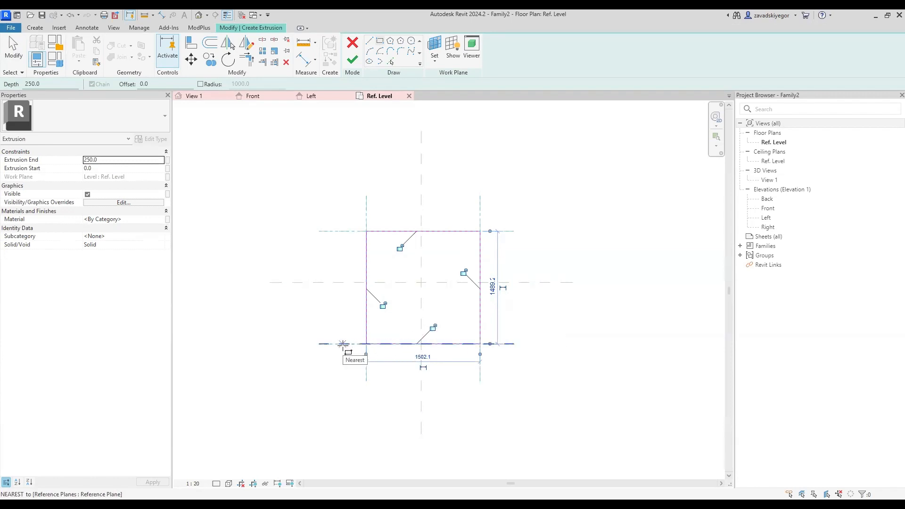
Lock all four sides of the rectangle to their reference planes and finish the extrusion sketch.
click(432, 327)
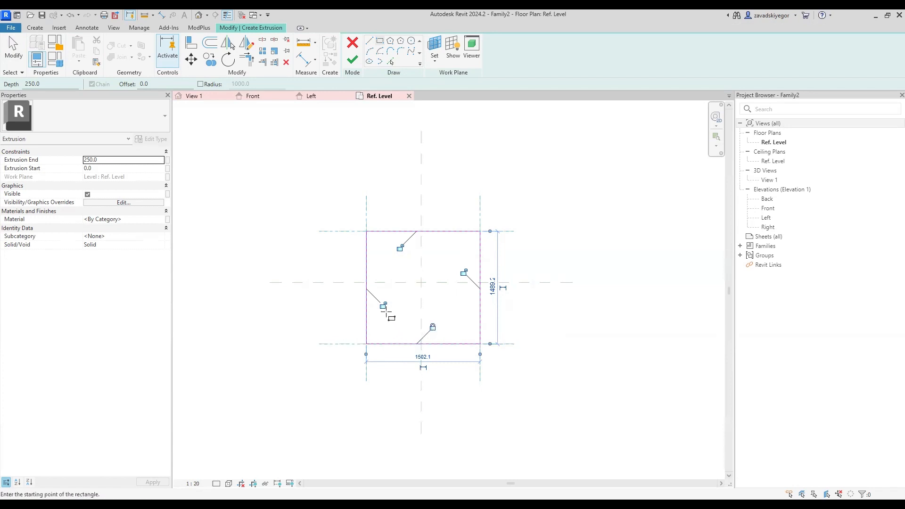
click(384, 306)
click(400, 248)
click(464, 272)
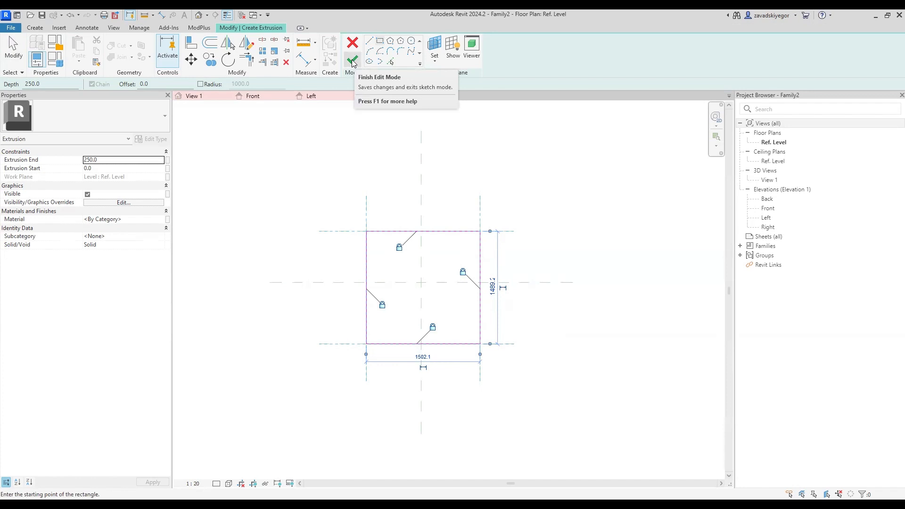
click(353, 62)
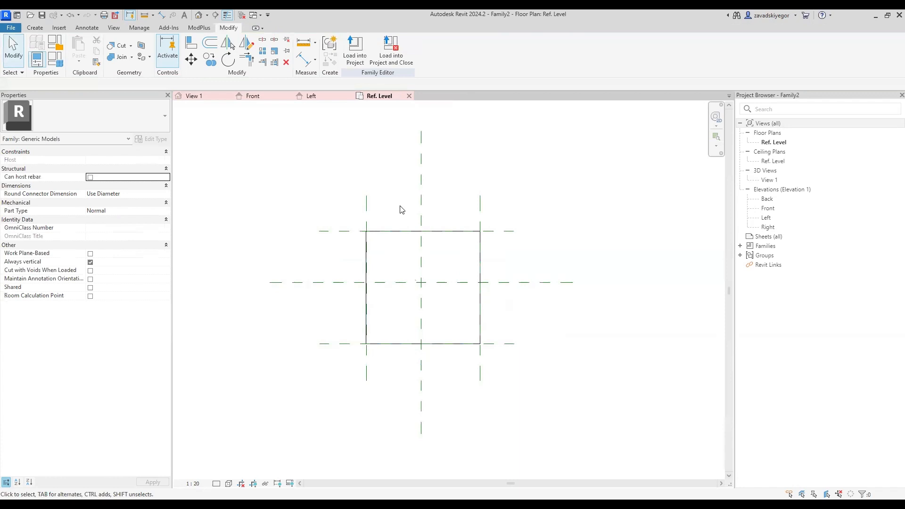
drag(362, 337, 488, 354)
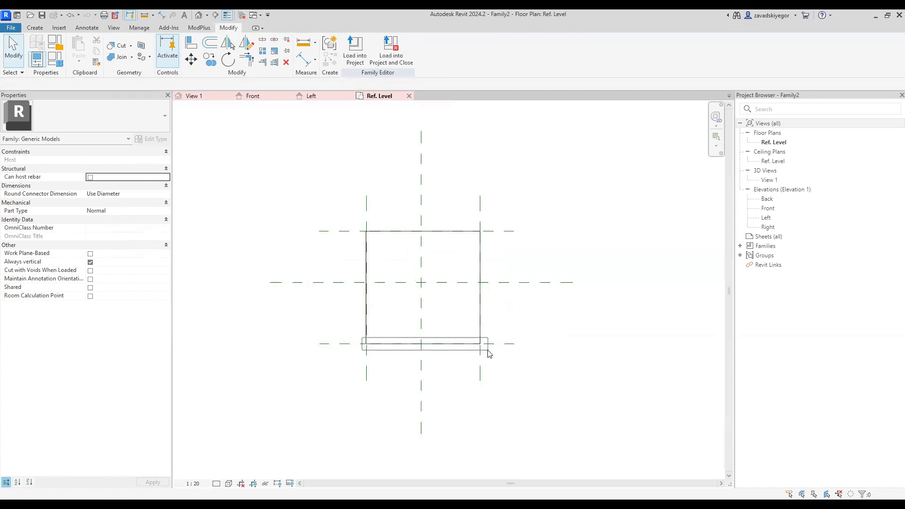
drag(285, 329, 348, 320)
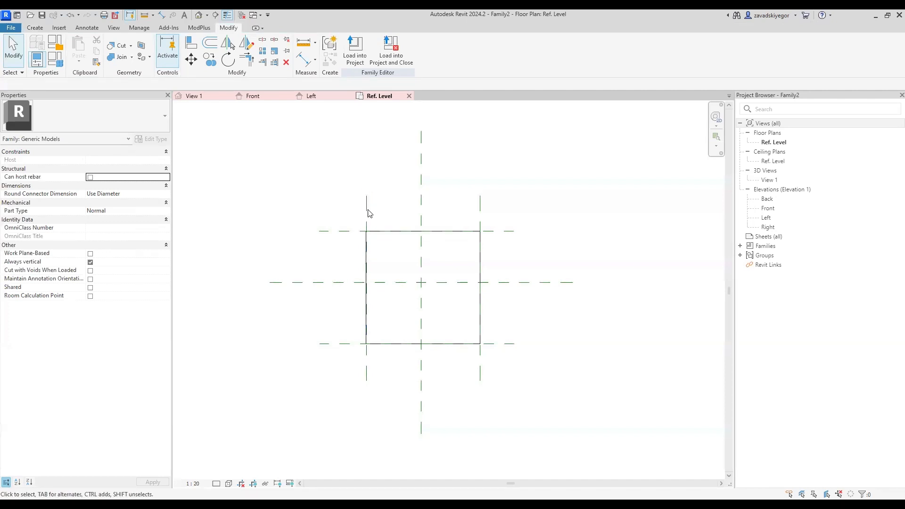
drag(350, 234, 357, 259)
drag(363, 177, 371, 411)
drag(364, 211, 482, 222)
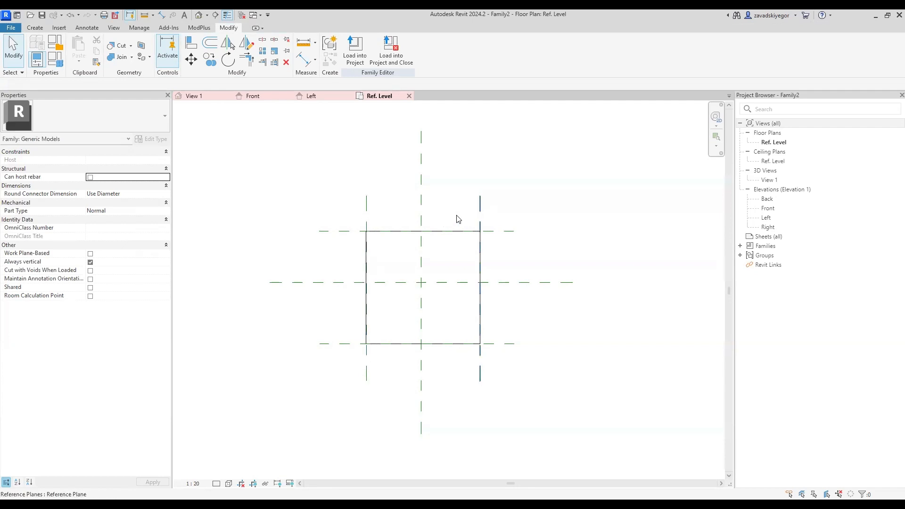
Add an aligned dimension between the two outer vertical reference planes, placed above the extrusion.
click(302, 62)
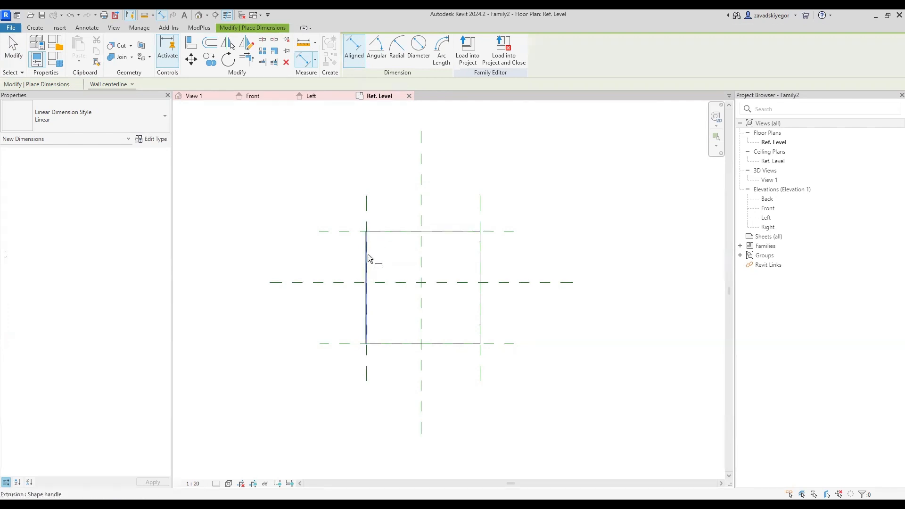
click(368, 216)
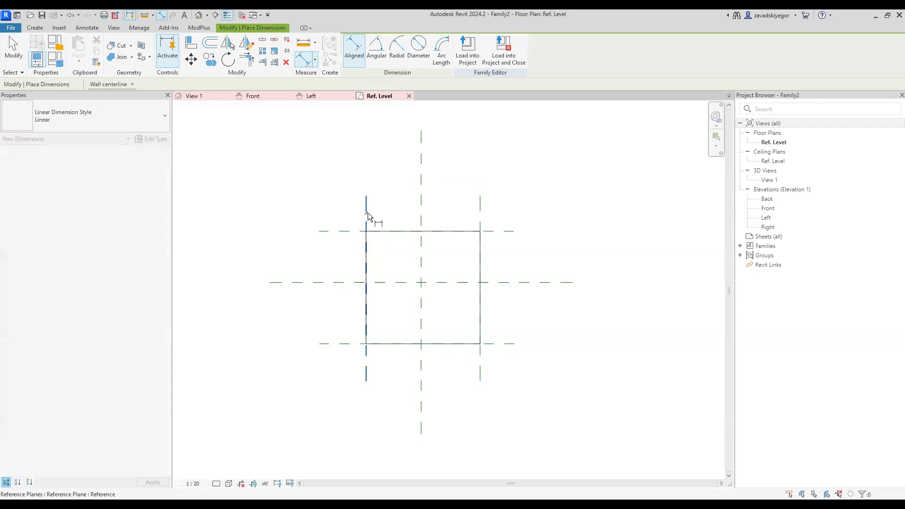
click(480, 216)
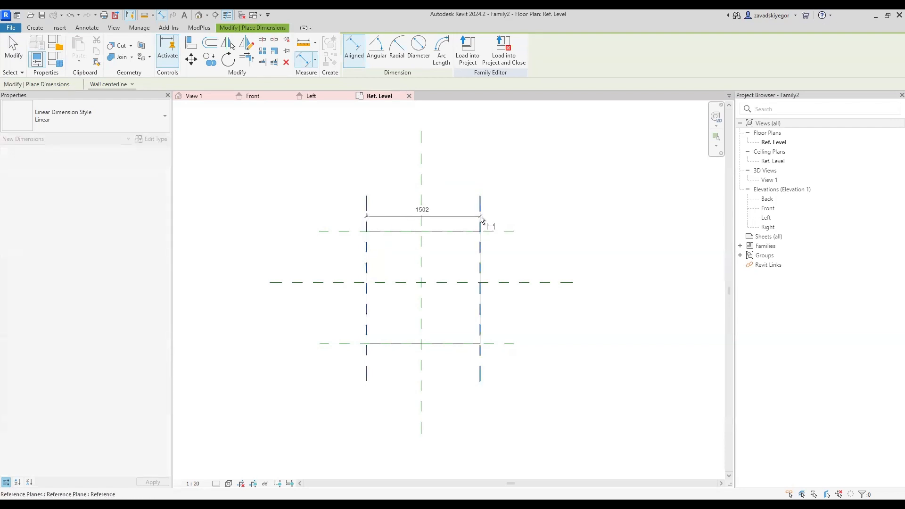
click(461, 165)
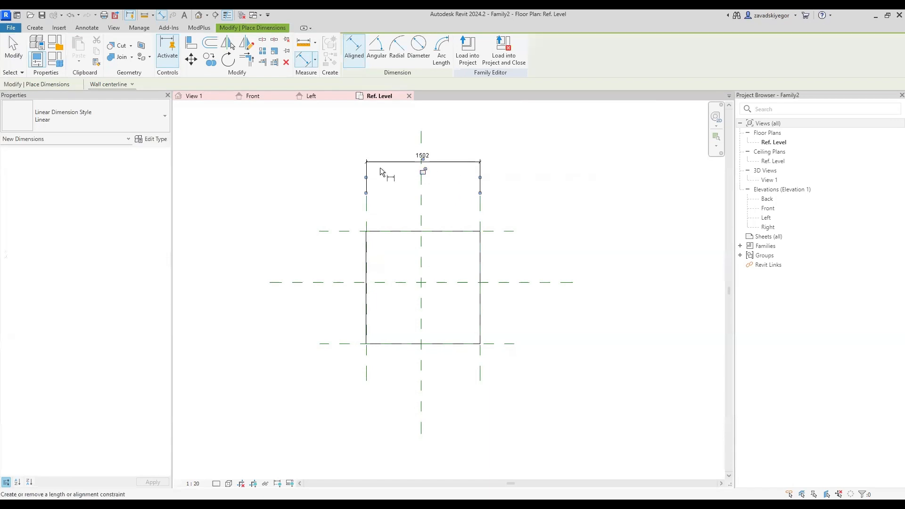
Add an aligned dimension between the two outer horizontal reference planes, placed to the left of the extrusion.
click(349, 229)
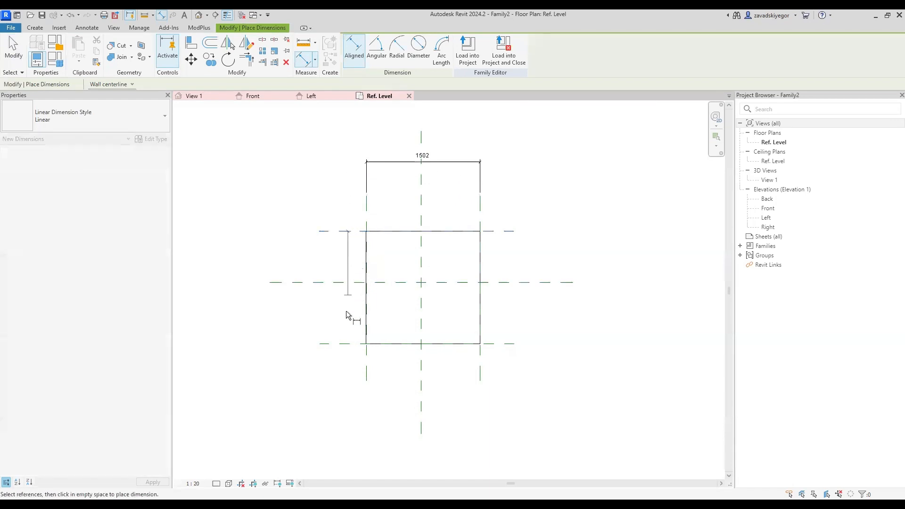
click(347, 343)
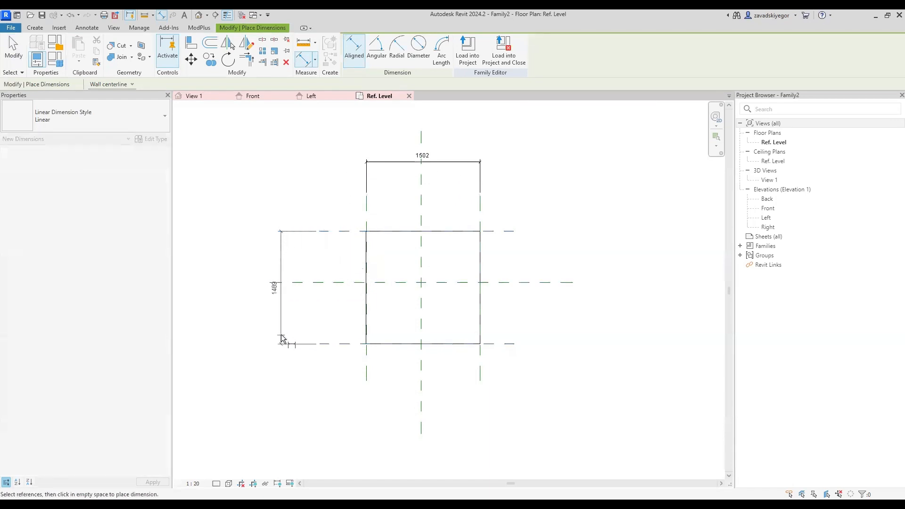
click(284, 337)
key(Escape)
key(Escape)
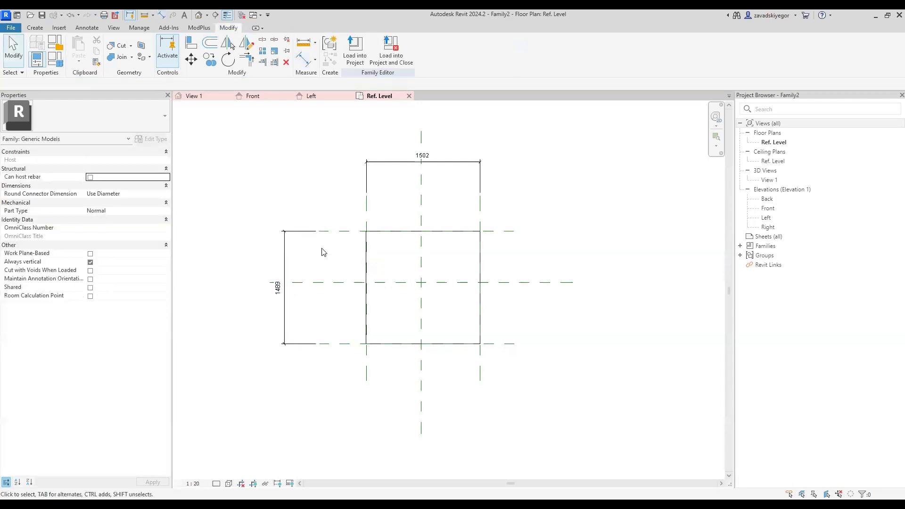
drag(303, 226, 353, 238)
drag(302, 335, 376, 343)
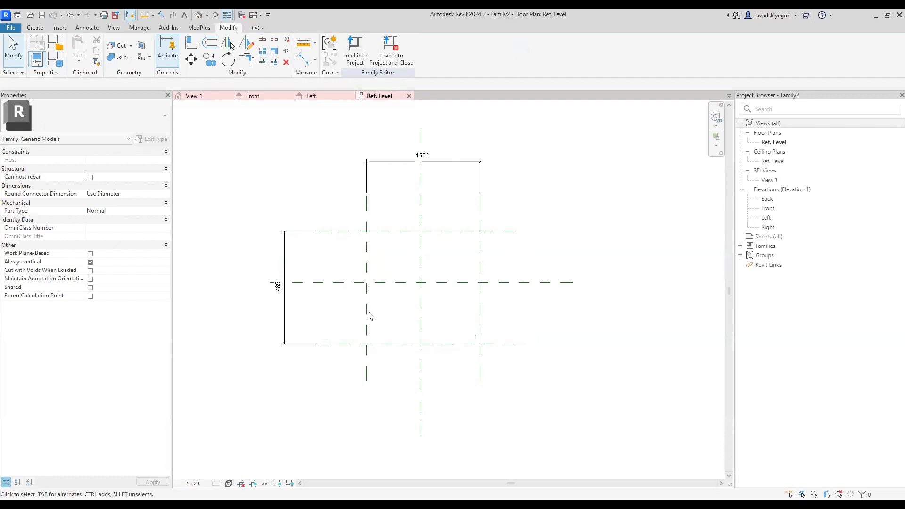
click(368, 245)
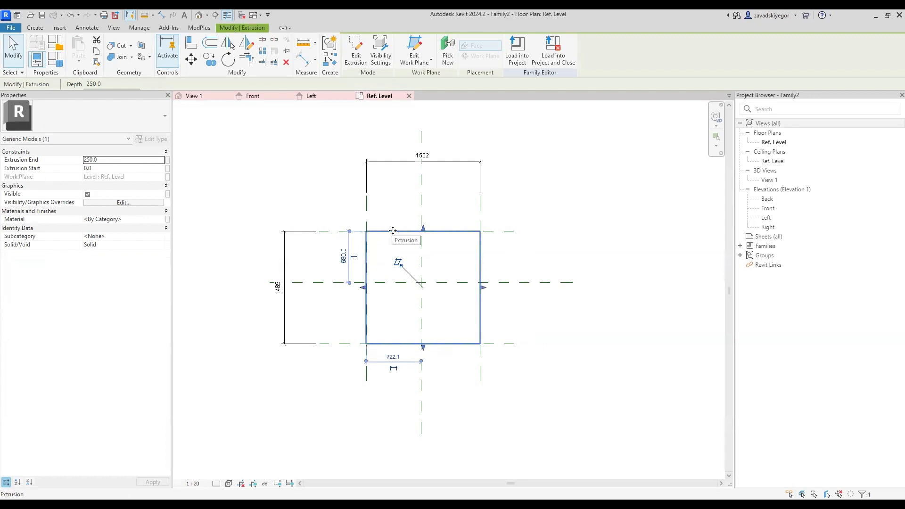
key(Escape)
drag(309, 225, 546, 236)
drag(322, 330, 522, 358)
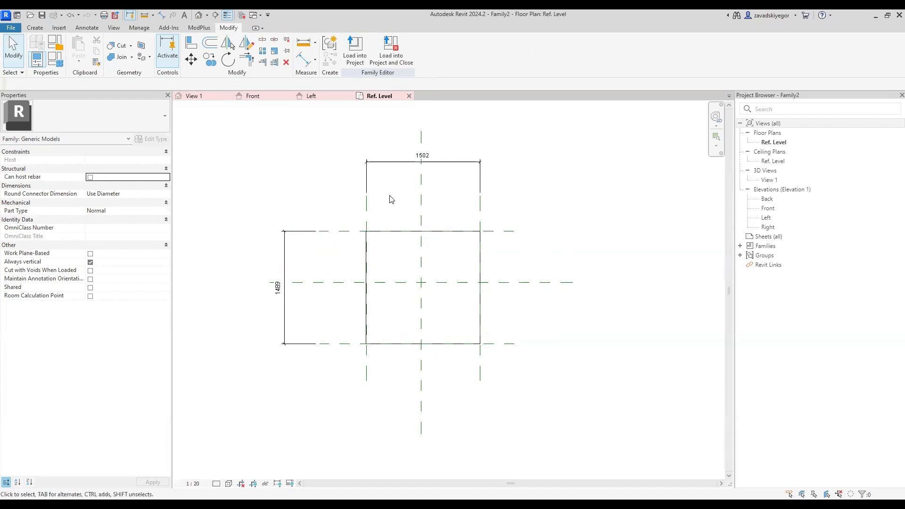
drag(357, 149, 454, 131)
drag(352, 178, 383, 418)
mouse_move(459, 180)
mouse_down()
mouse_move(513, 418)
mouse_move(472, 194)
mouse_move(460, 180)
mouse_up()
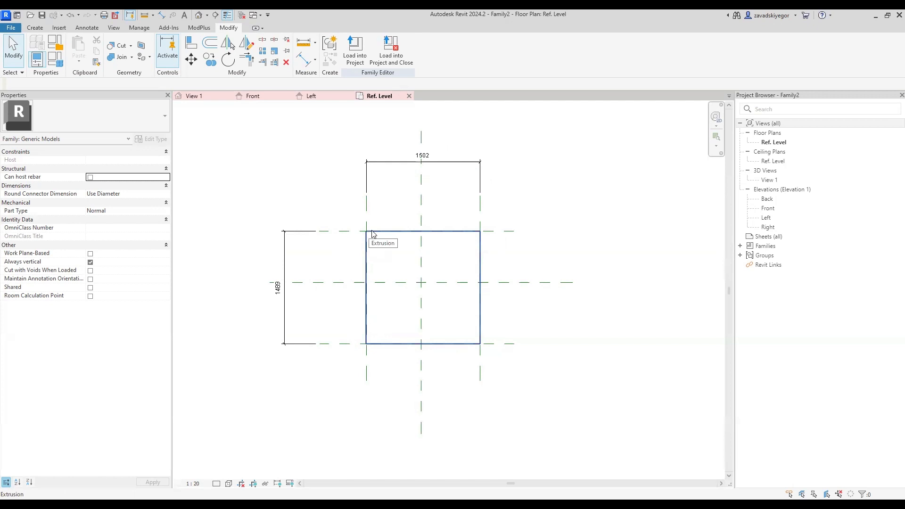
Label the horizontal dimension above the extrusion with a new family type parameter named Length, grouped under Dimensions.
middle_drag(288, 159, 359, 186)
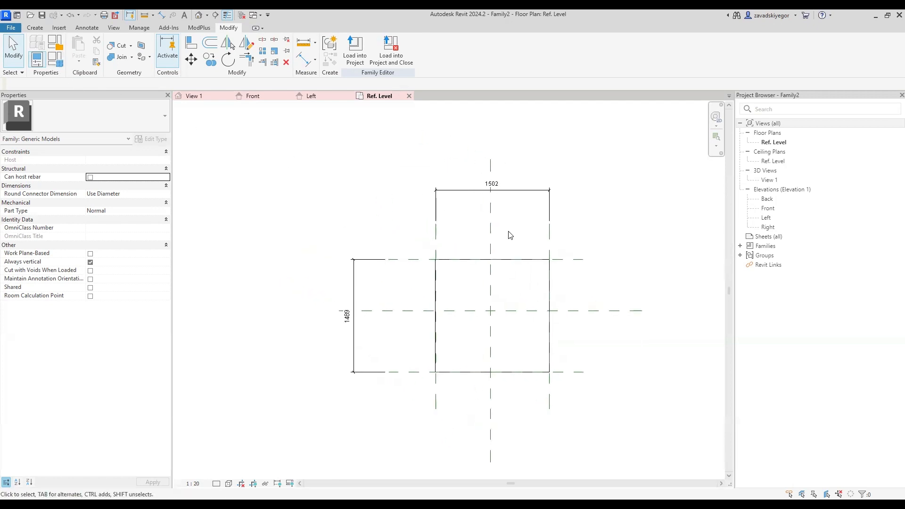
click(516, 197)
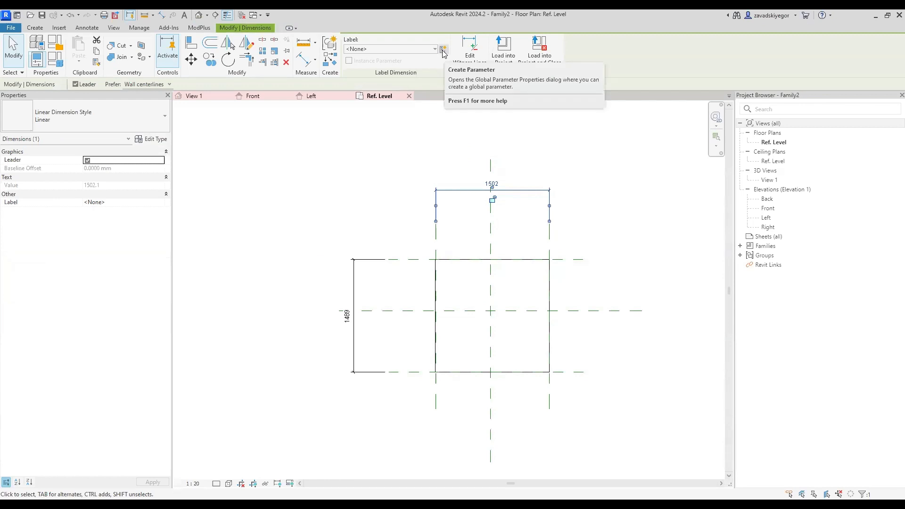
click(409, 49)
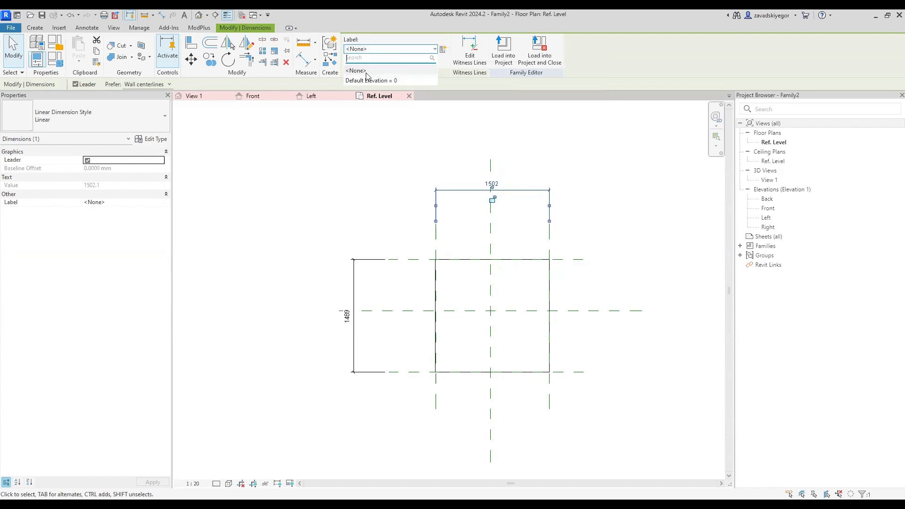
click(443, 51)
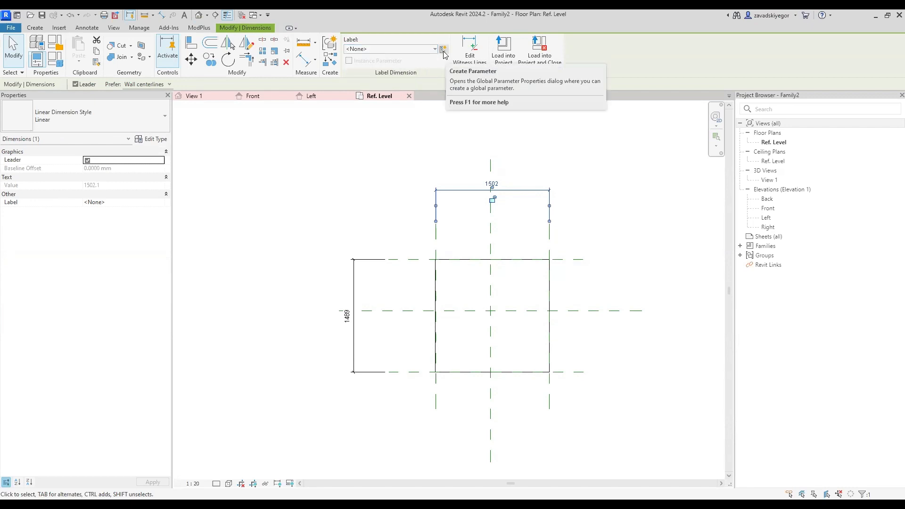
click(443, 51)
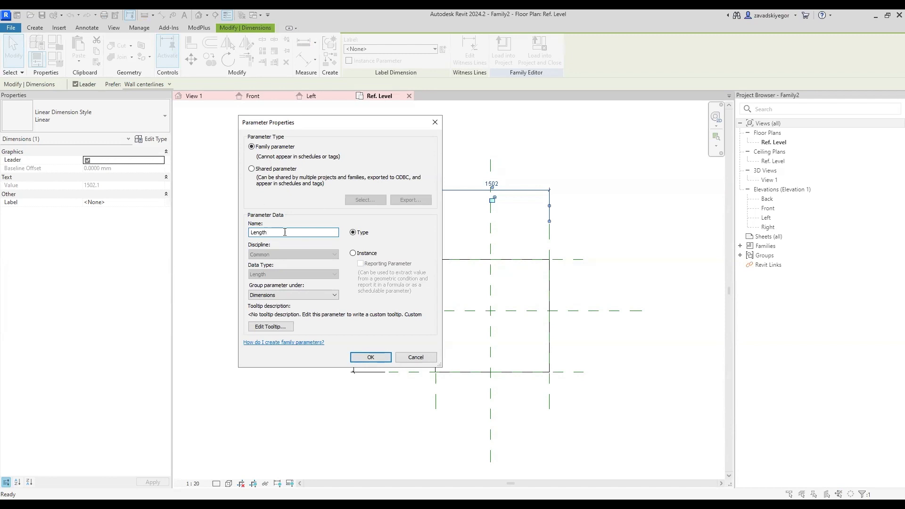
click(371, 358)
Label the vertical dimension beside the extrusion with a new family type parameter named Width, grouped under Dimensions.
click(354, 284)
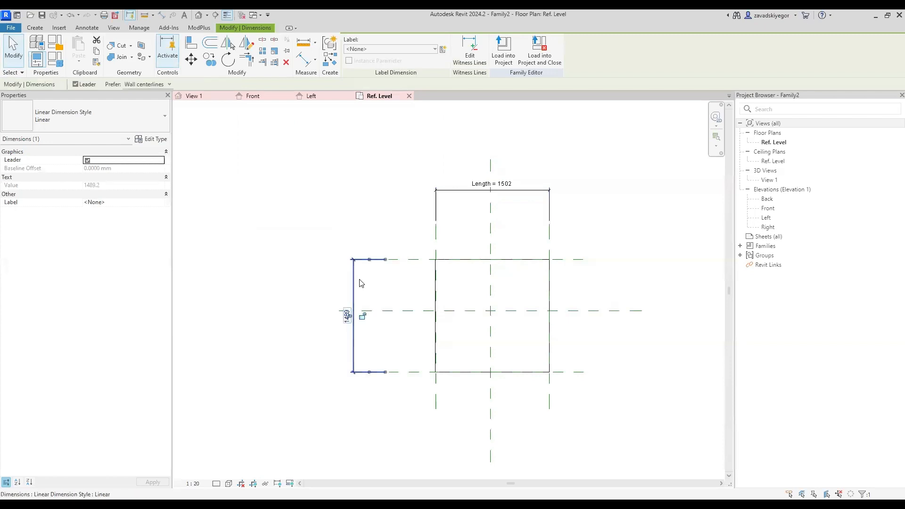
click(443, 50)
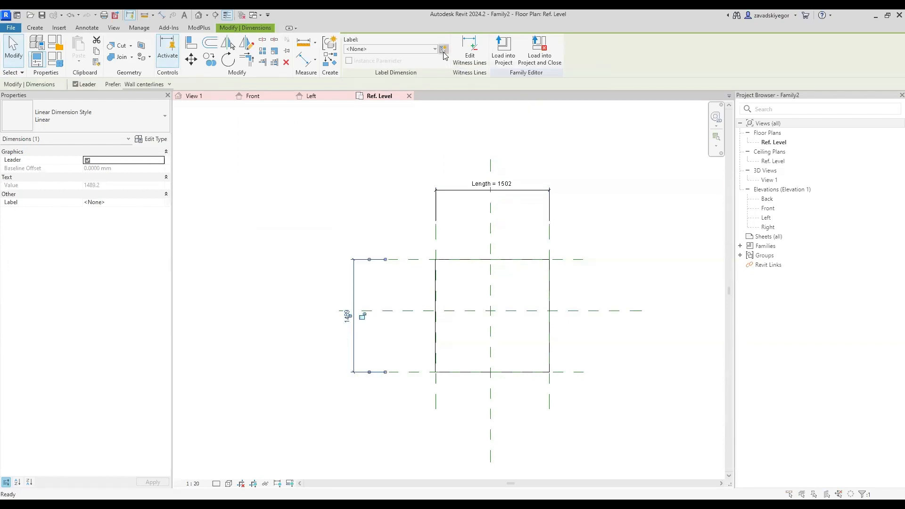
text(Wi)
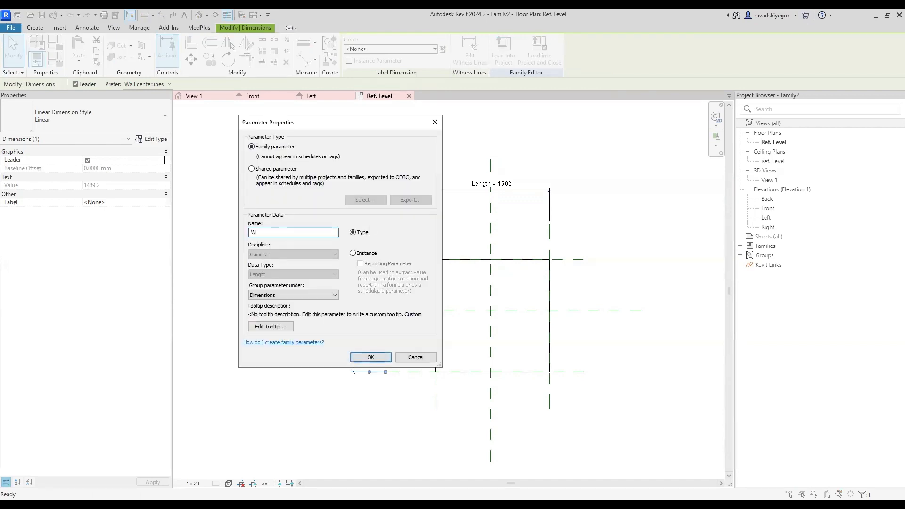
text(dth)
click(370, 357)
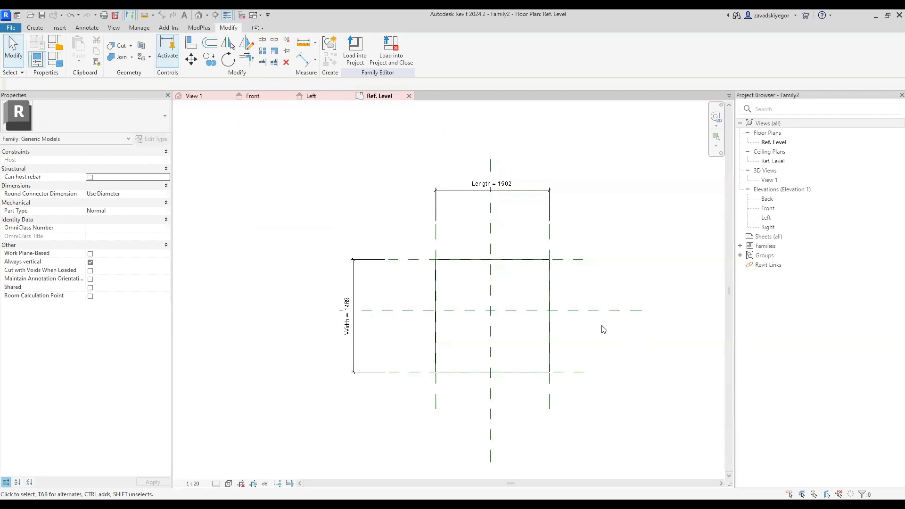
middle_drag(603, 329, 607, 333)
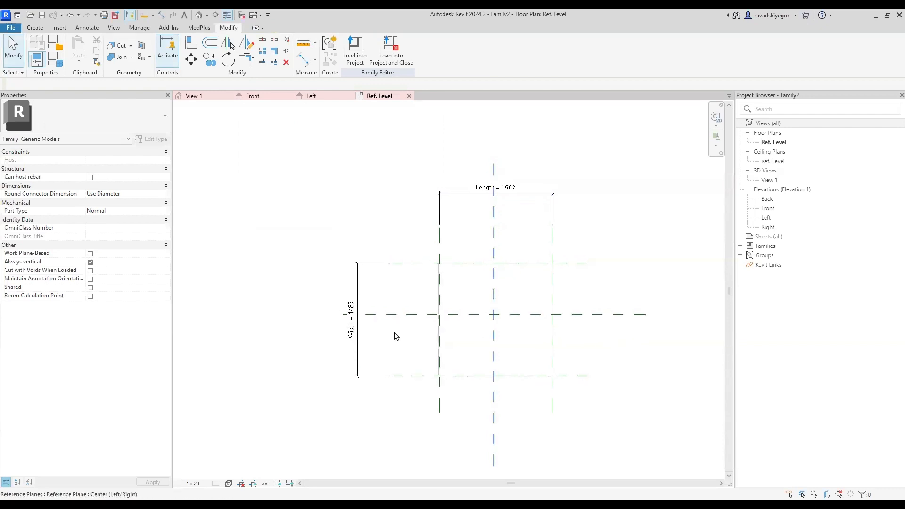
mouse_move(413, 177)
mouse_down()
mouse_move(577, 251)
mouse_move(358, 227)
mouse_up()
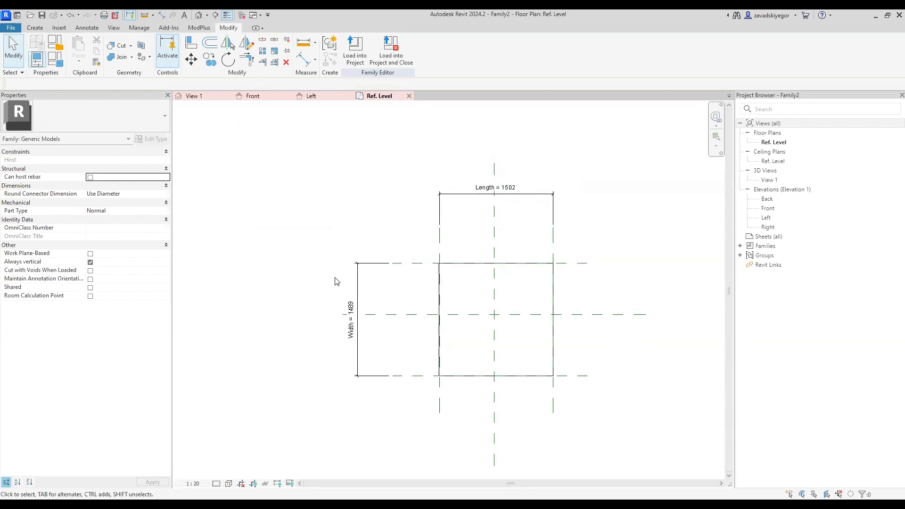
mouse_move(330, 200)
mouse_down()
mouse_move(289, 156)
mouse_move(302, 174)
mouse_up()
middle_drag(321, 189, 329, 162)
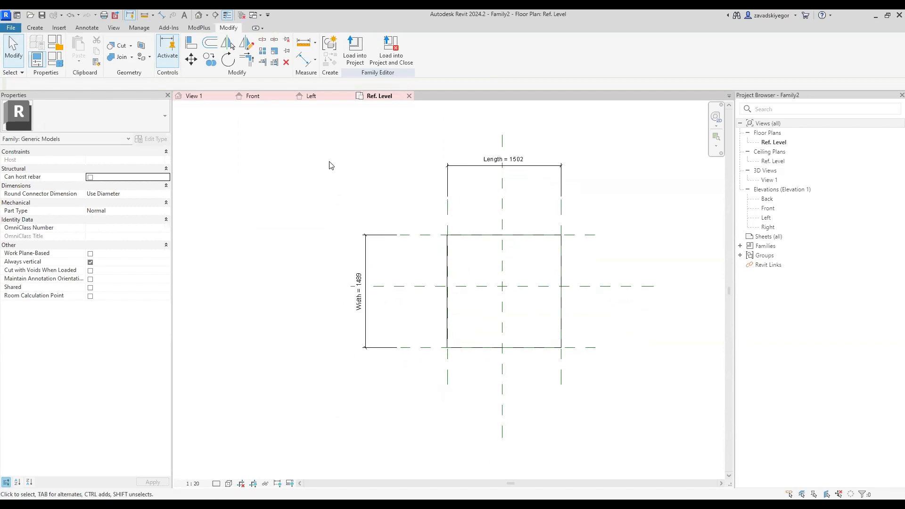
Open the family types and set the Length parameter's value to 1000.
click(56, 61)
click(168, 128)
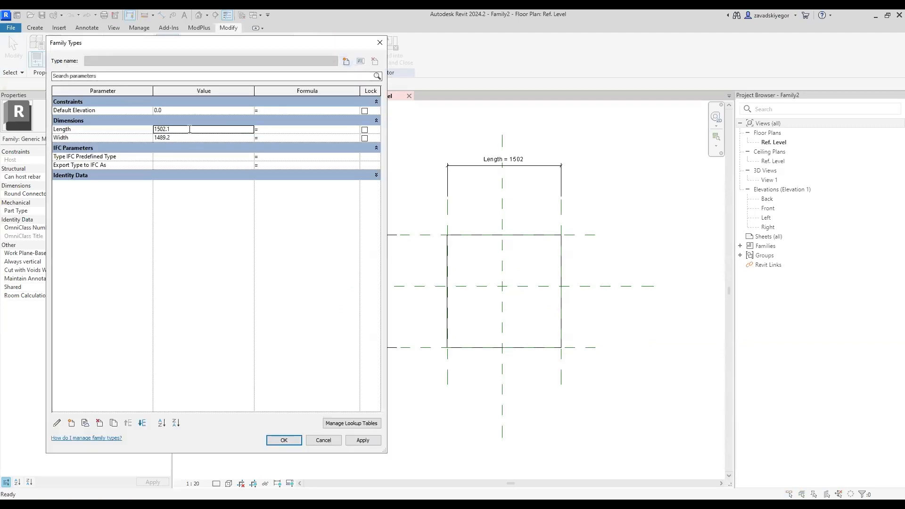
click(177, 137)
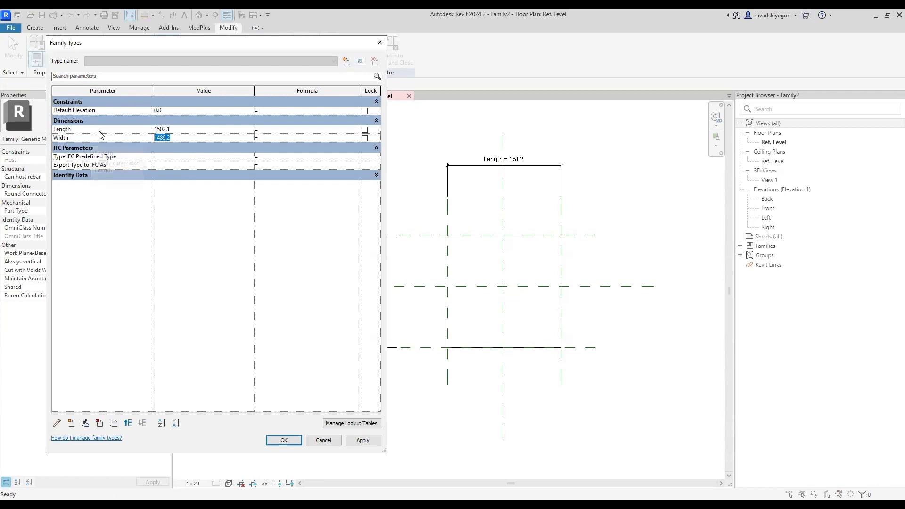
click(189, 129)
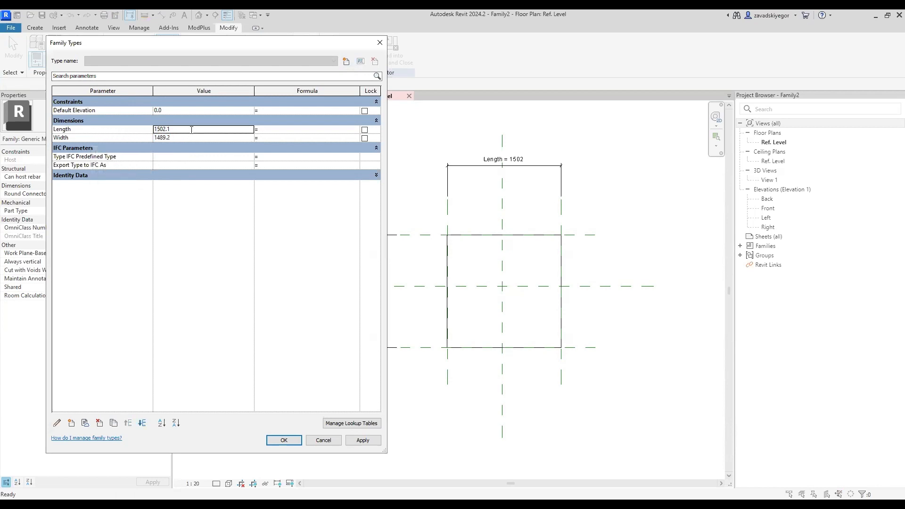
drag(202, 128, 126, 137)
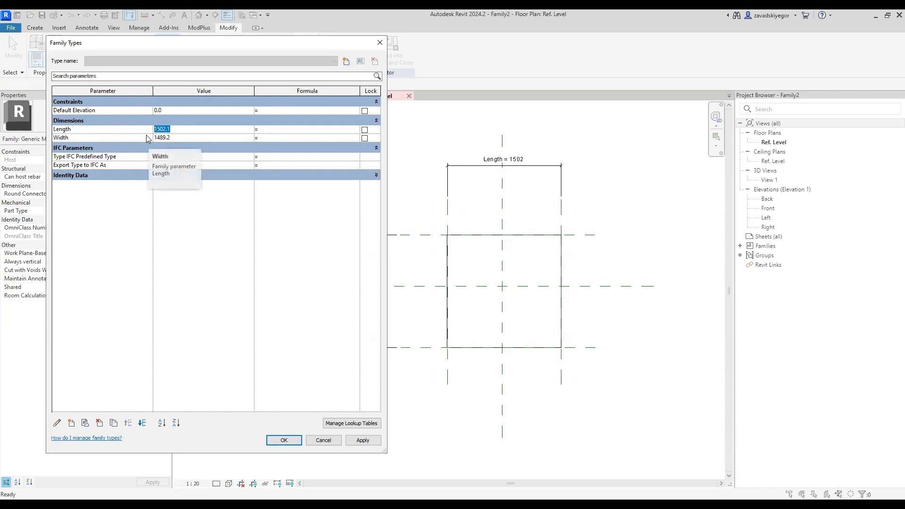
text(1000)
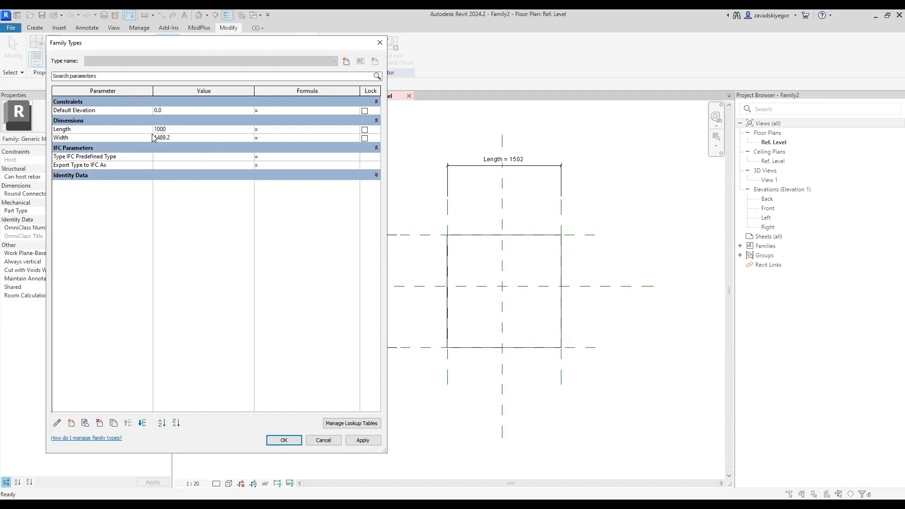
Set the Width parameter's value to 1000, apply the values to the model and close the family types.
click(198, 138)
text(1000)
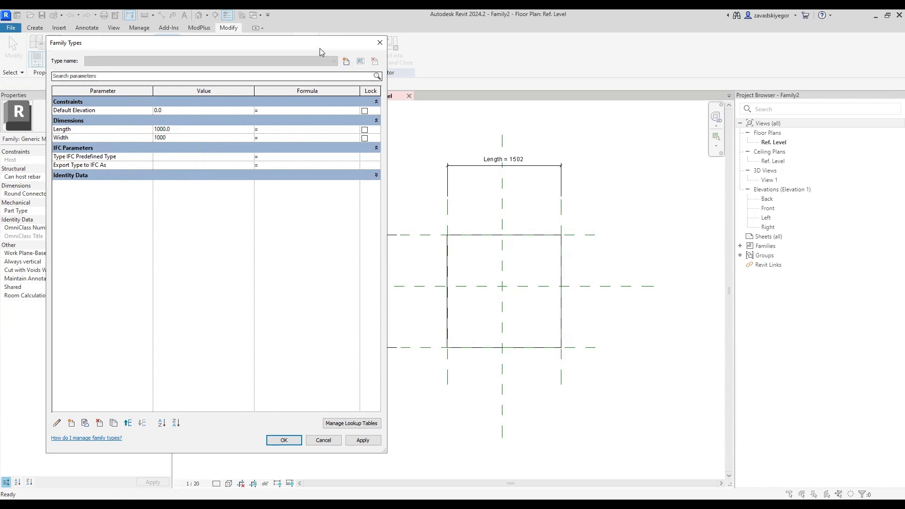
drag(316, 49, 296, 46)
click(343, 437)
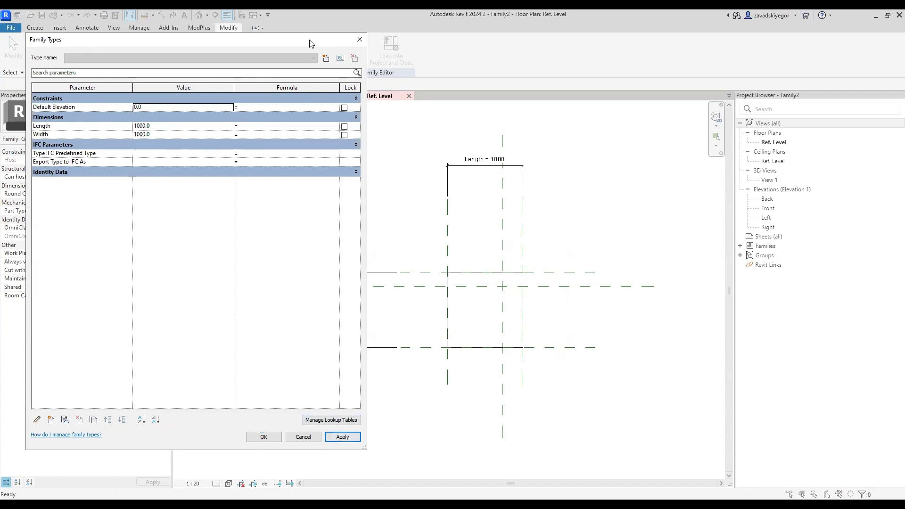
drag(311, 43, 218, 44)
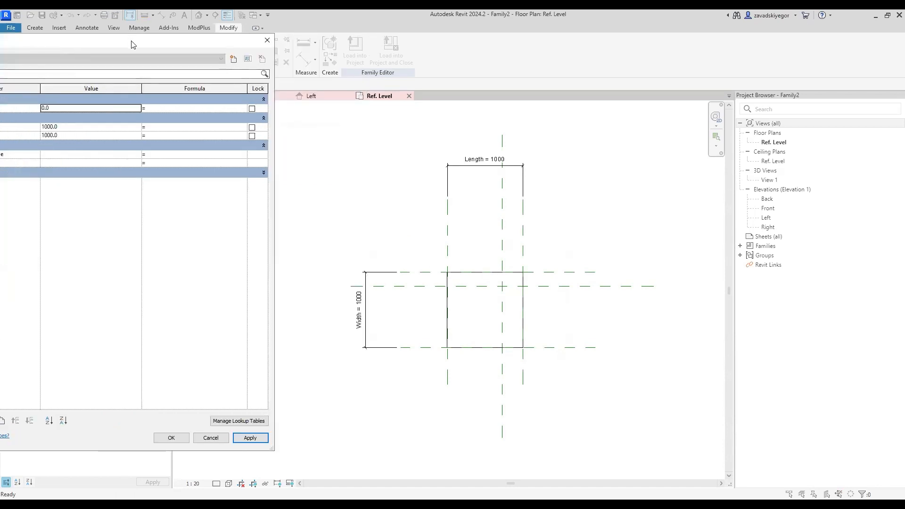
drag(132, 41, 283, 41)
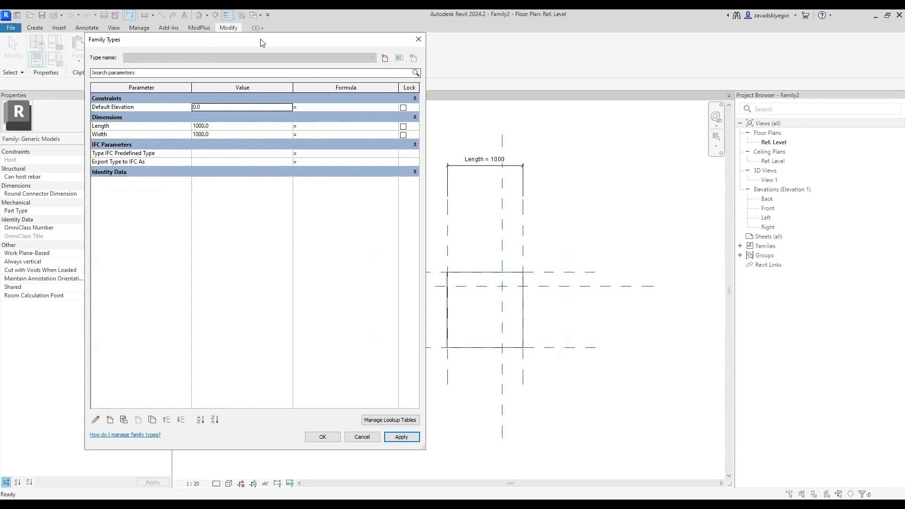
drag(262, 43, 190, 31)
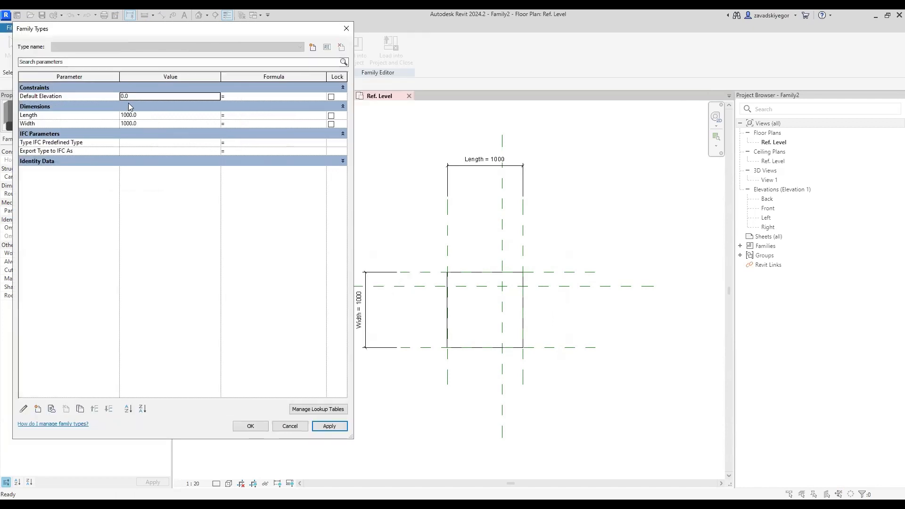
click(258, 427)
Examine the two centre reference planes and the position of their intersection relative to the resized extrusion.
middle_drag(565, 412, 513, 405)
click(452, 410)
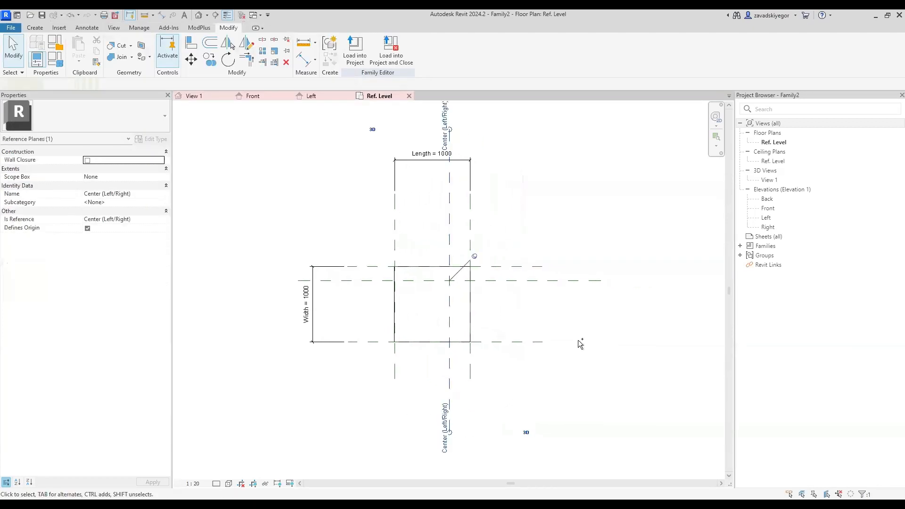
ctrl+click(577, 280)
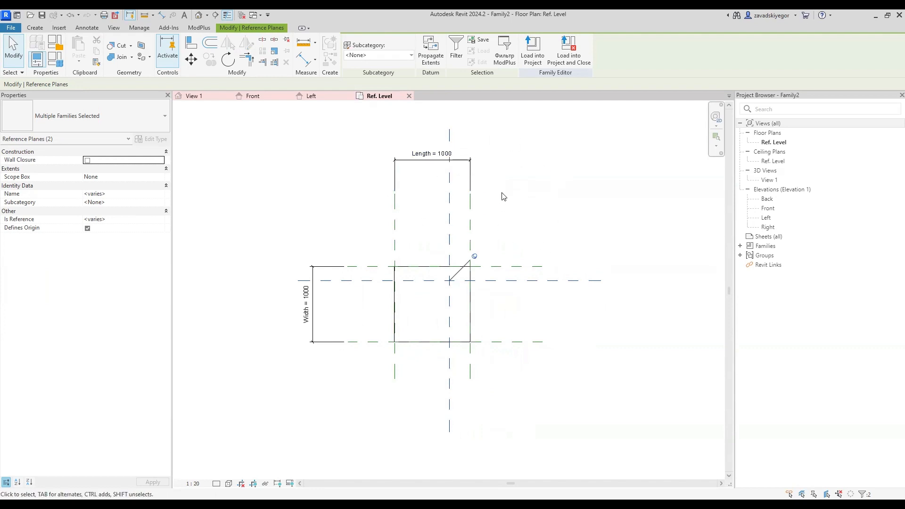
click(527, 193)
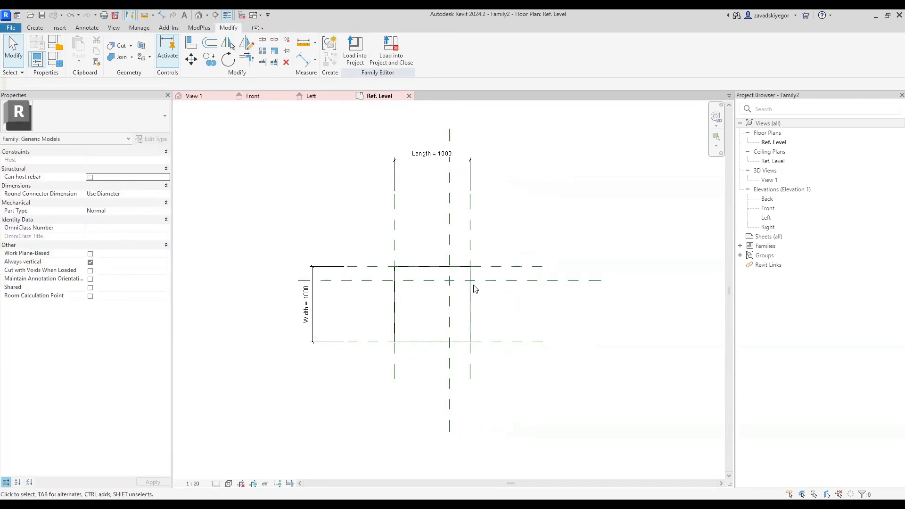
click(549, 281)
ctrl+click(449, 363)
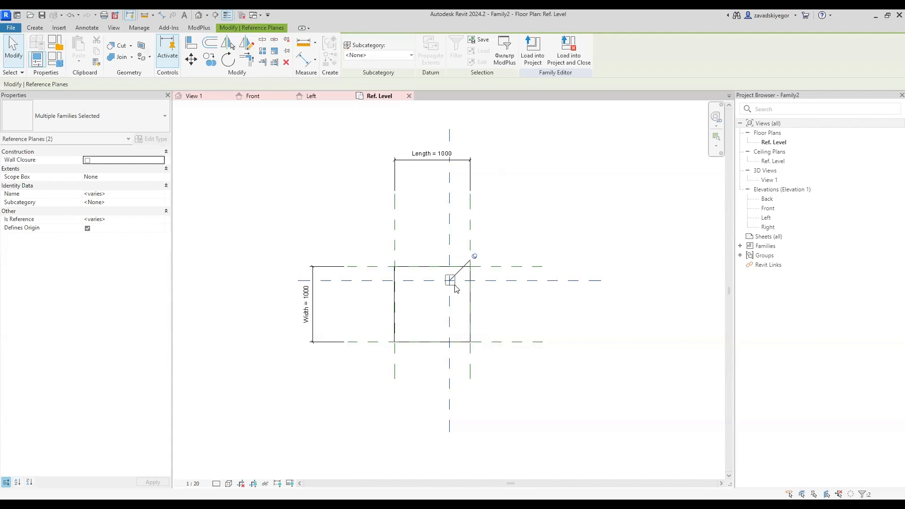
key(Escape)
scroll(453, 300, up, 2)
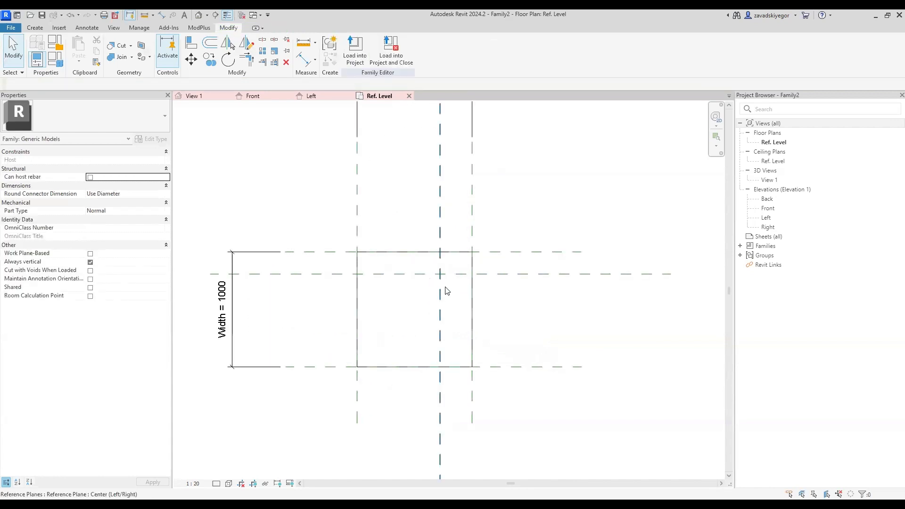
middle_drag(444, 291, 501, 255)
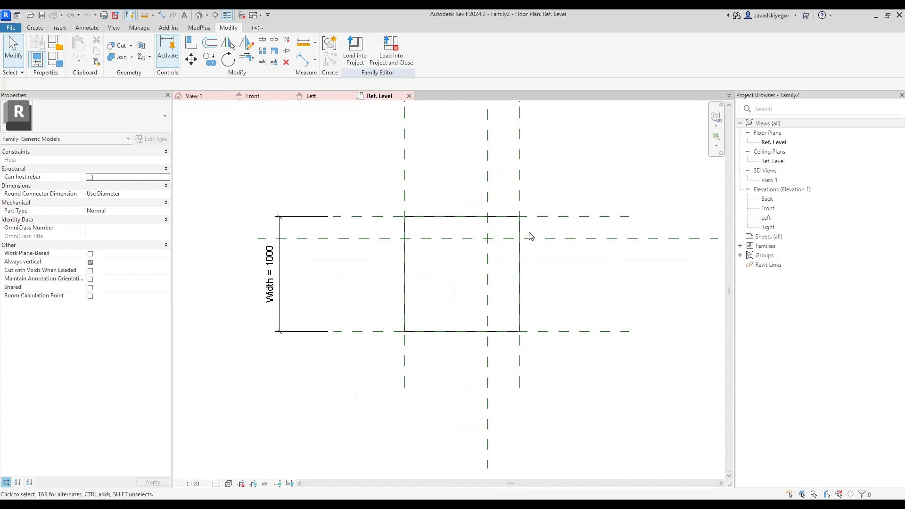
scroll(487, 288, down, 3)
middle_drag(484, 287, 483, 242)
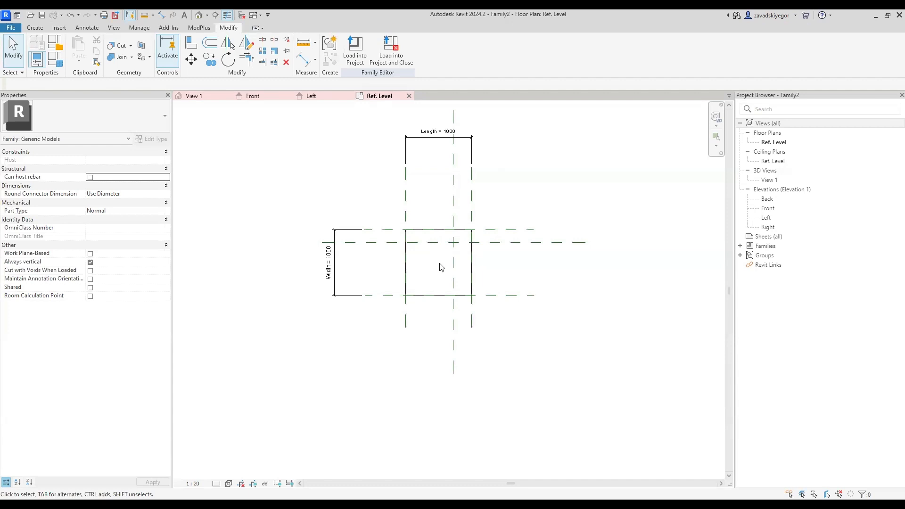
drag(433, 260, 442, 264)
middle_drag(436, 250, 475, 264)
middle_drag(540, 255, 563, 271)
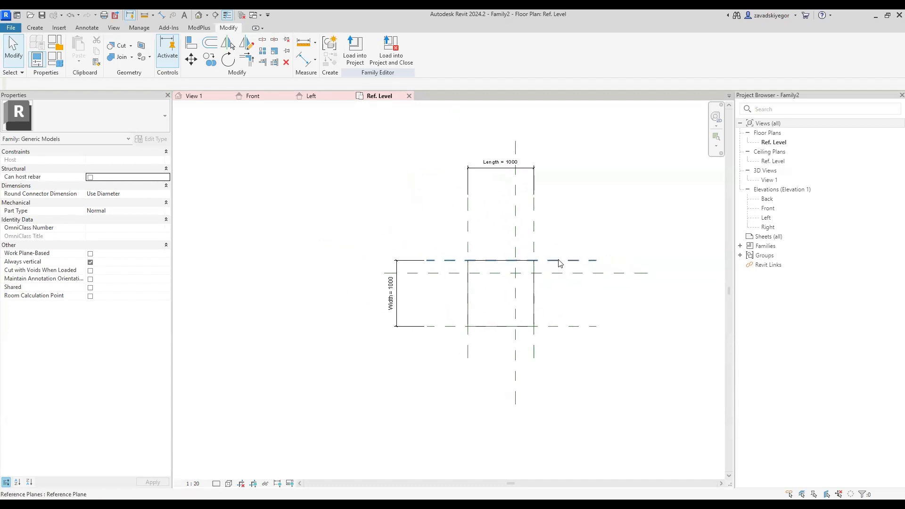
Place a chained aligned dimension across the extrusion's two vertical side planes and the Center (Left/Right) plane, and set its segments equal.
click(301, 61)
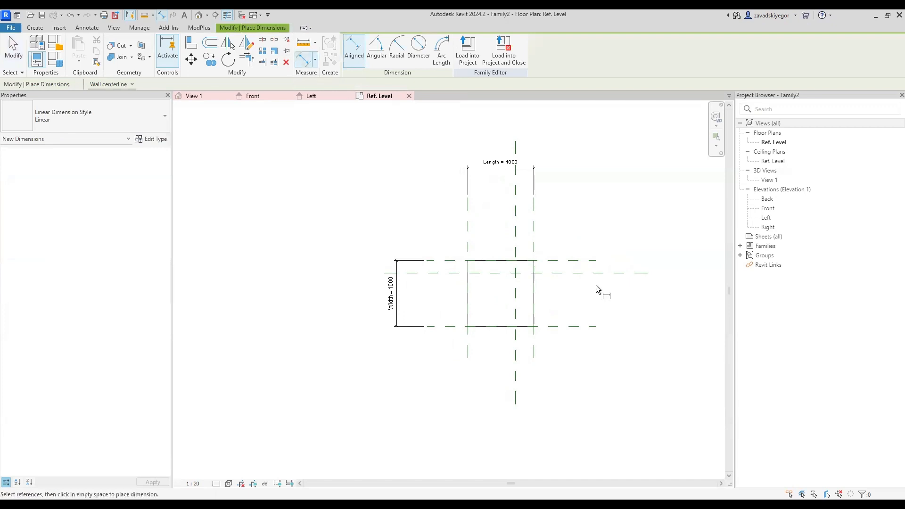
scroll(553, 236, up, 1)
scroll(511, 239, up, 1)
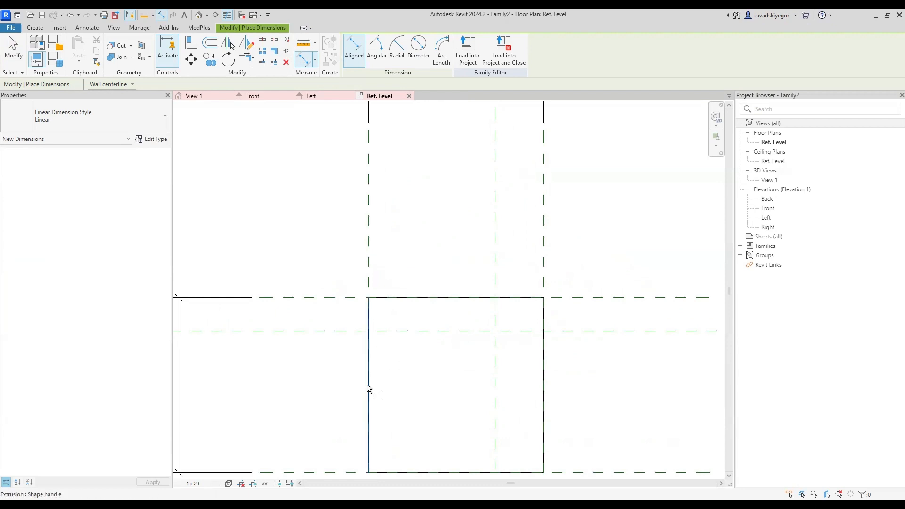
click(368, 228)
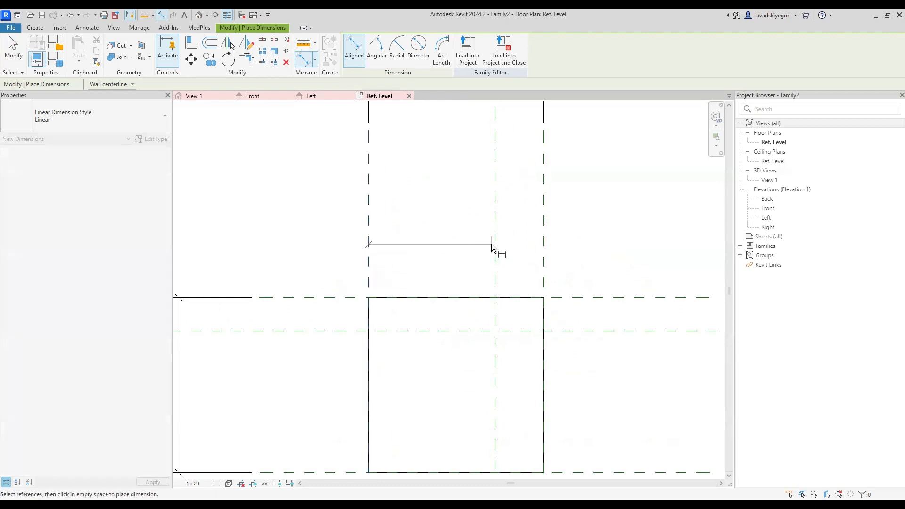
click(495, 244)
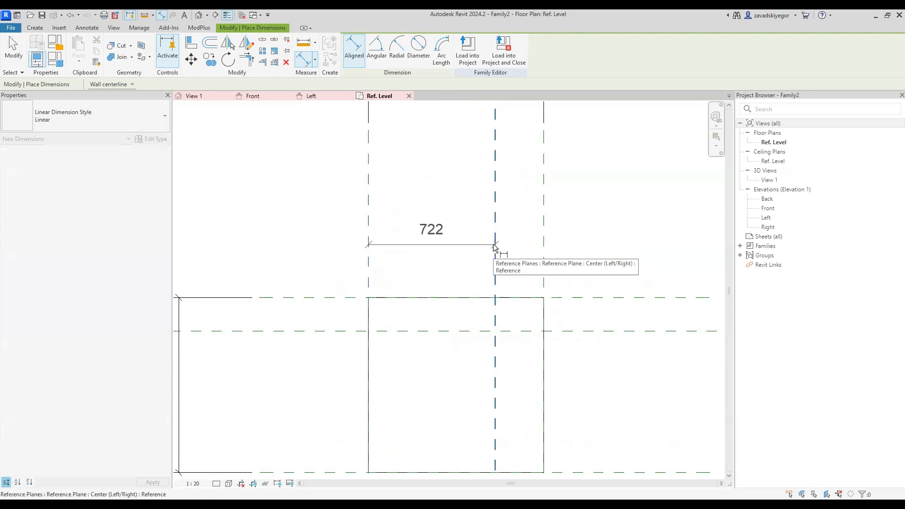
click(544, 240)
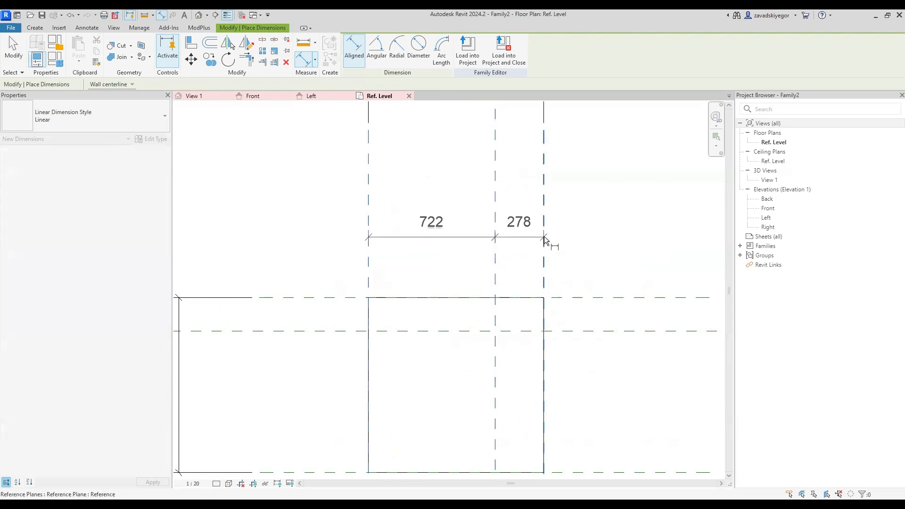
click(657, 198)
scroll(583, 219, down, 3)
middle_drag(573, 221, 468, 250)
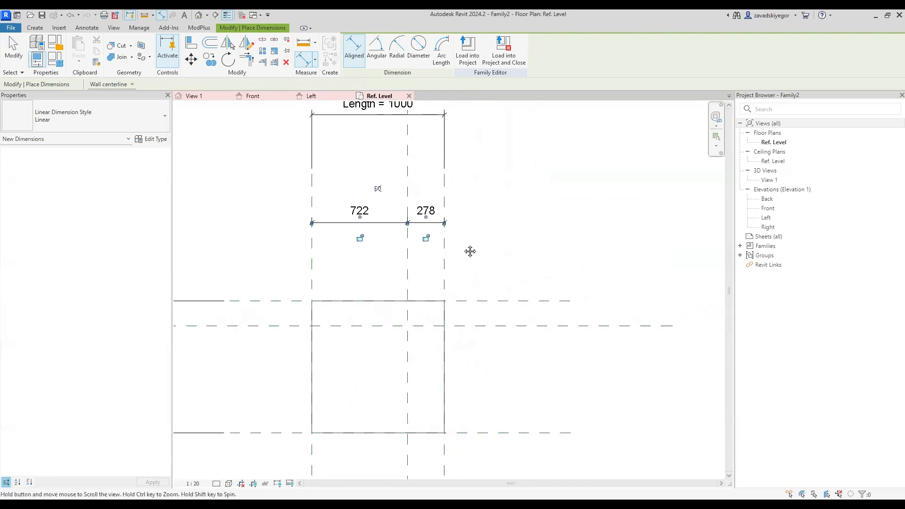
click(378, 189)
Place a chained vertical dimension across the two horizontal edge planes and the horizontal centre plane, and set its segments equal.
middle_drag(393, 347, 498, 301)
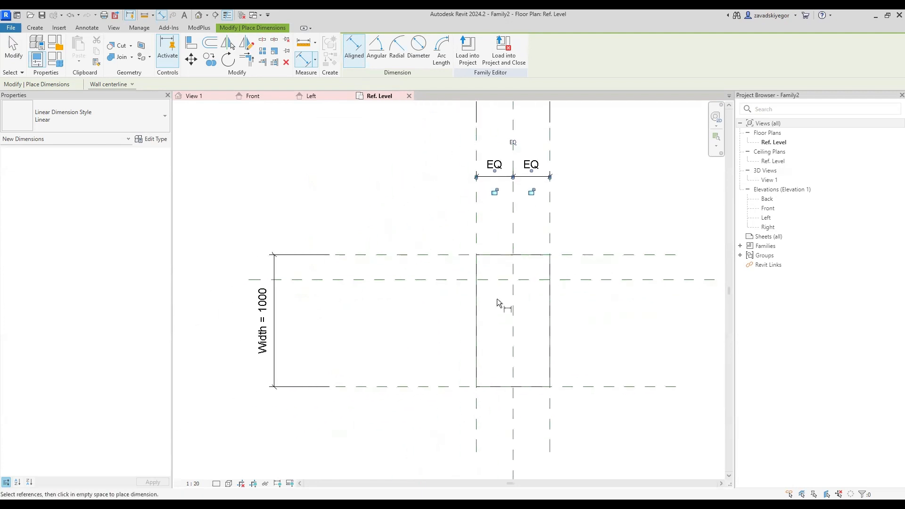
click(451, 386)
click(460, 280)
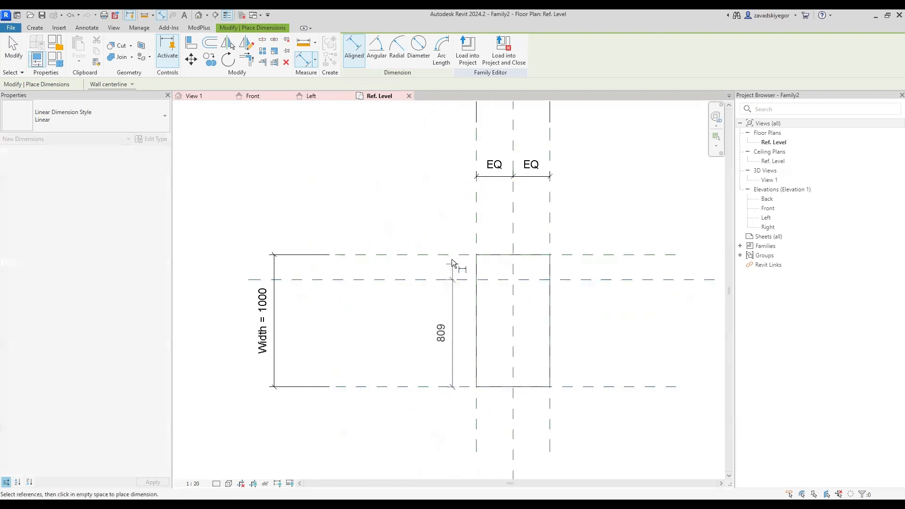
click(447, 255)
click(339, 274)
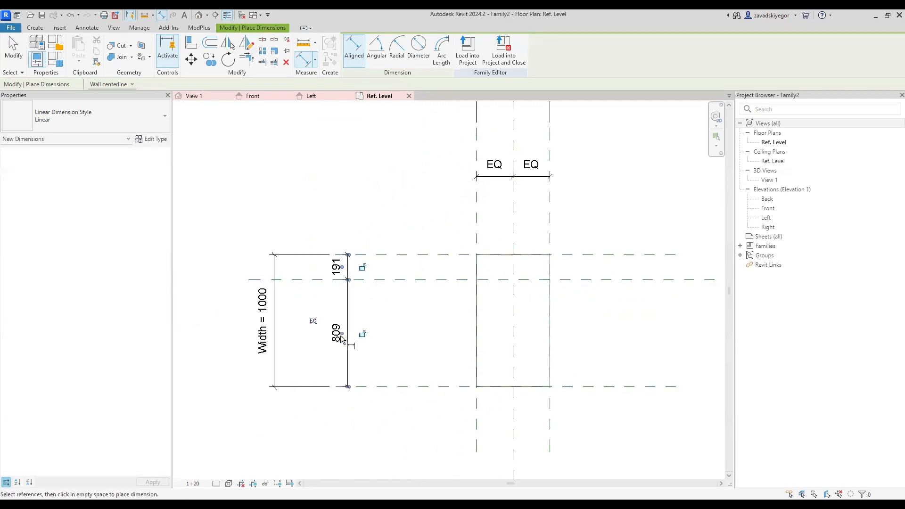
click(314, 322)
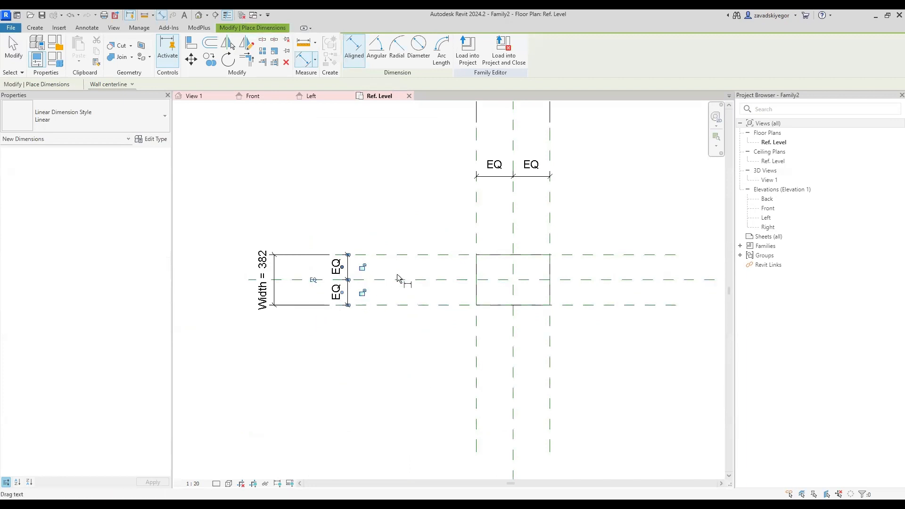
key(Escape)
key(Escape)
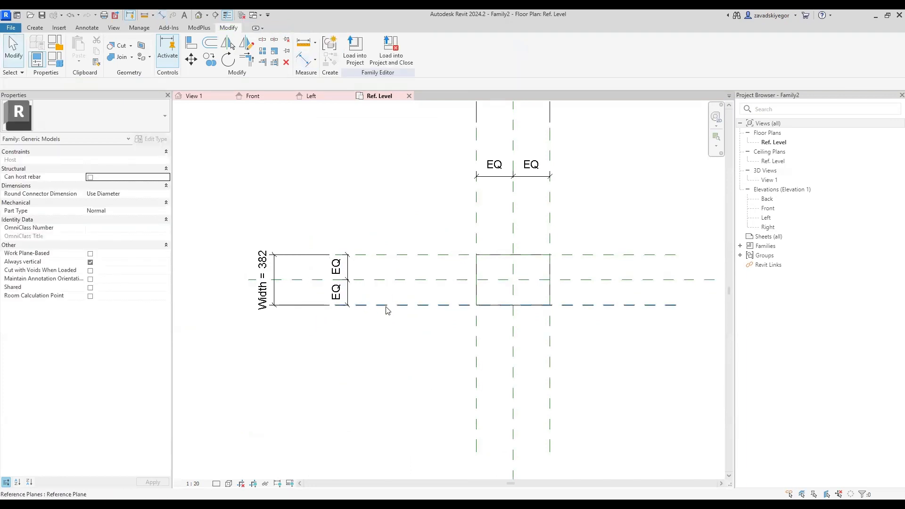
Examine the equal spacing between the Center (Left/Right) reference plane and the side planes on either side of it.
scroll(384, 306, down, 1)
scroll(417, 276, down, 1)
middle_drag(441, 273, 442, 303)
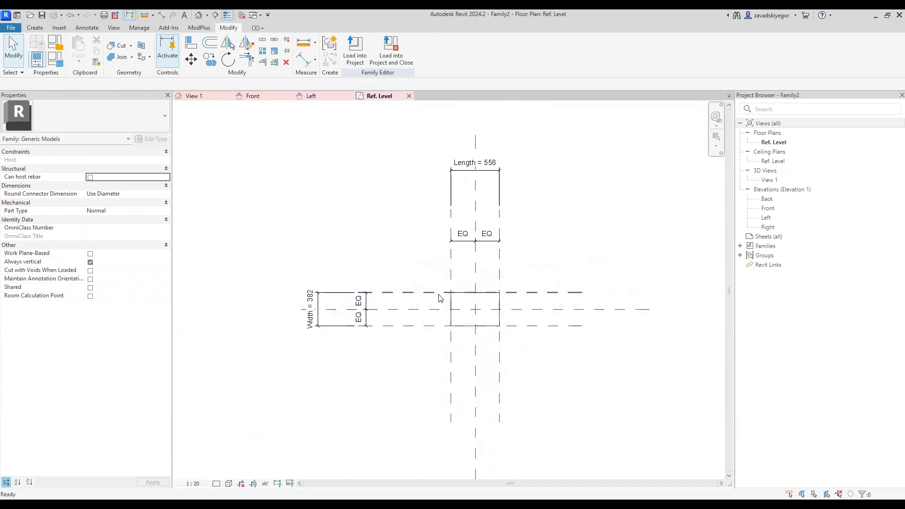
scroll(494, 261, up, 1)
scroll(494, 264, up, 4)
drag(379, 246, 453, 291)
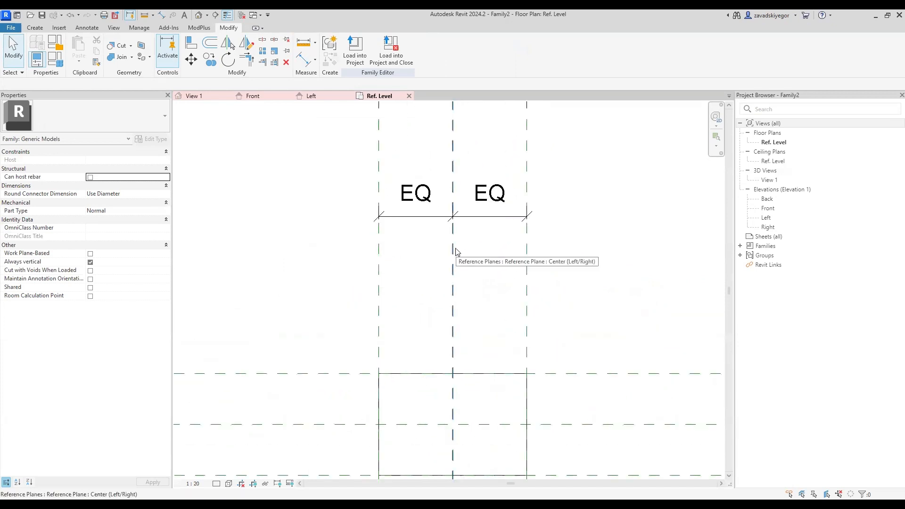
drag(453, 252, 527, 286)
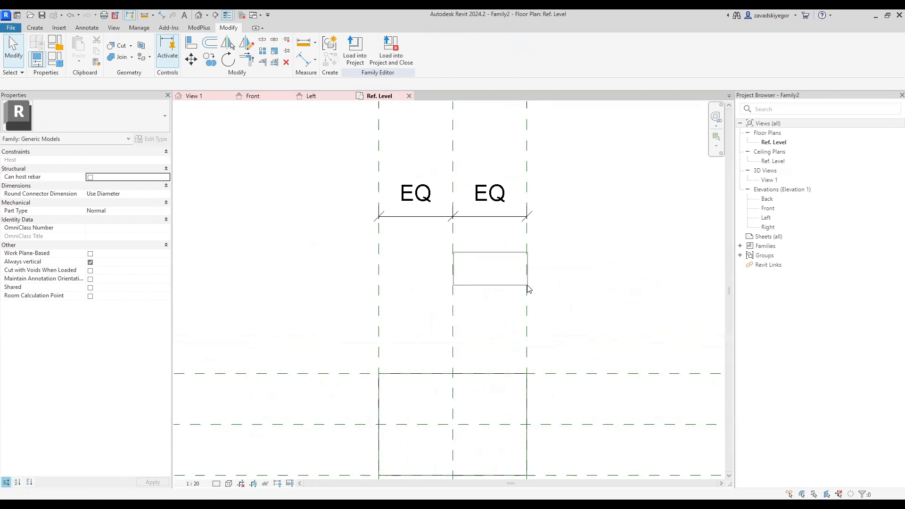
drag(527, 285, 527, 286)
scroll(527, 287, down, 4)
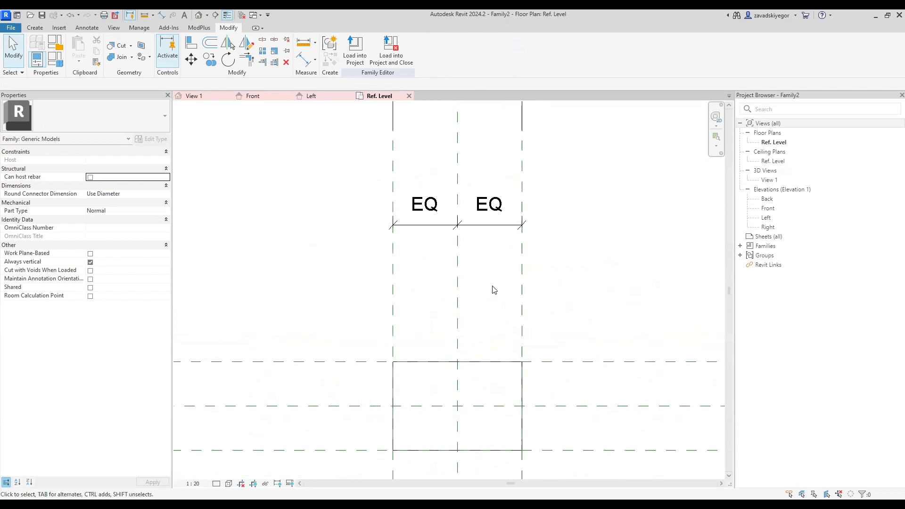
Set both the Length and Width parameters to 1000 in the family types and apply them to the model.
click(56, 65)
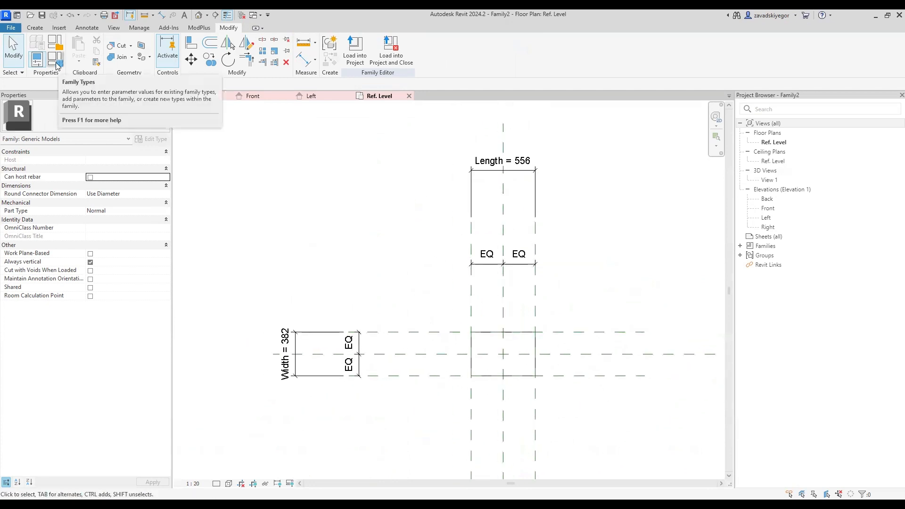
click(151, 116)
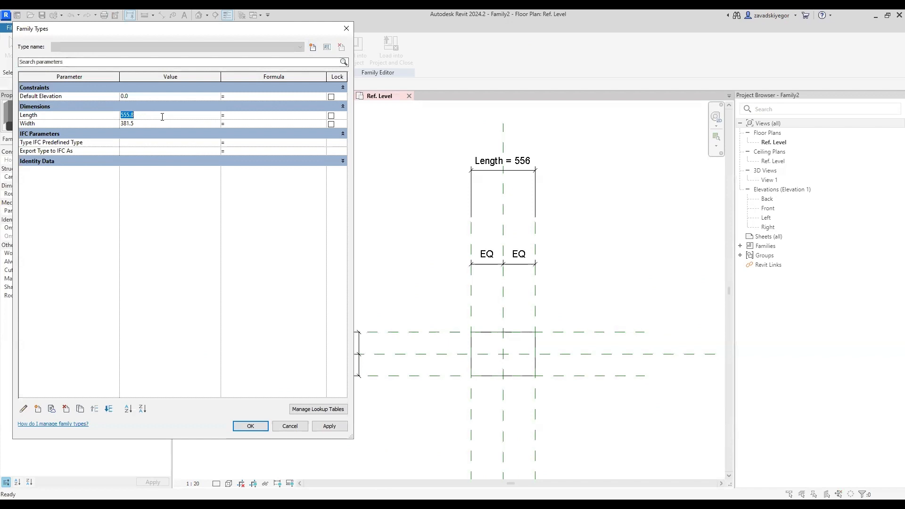
text(1000)
click(154, 123)
text(1000)
click(250, 425)
scroll(594, 289, down, 1)
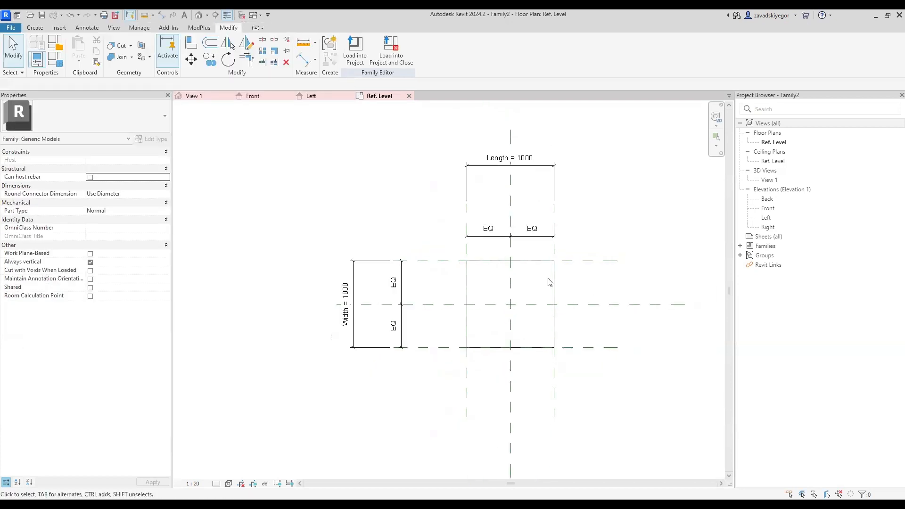
middle_drag(506, 254, 429, 247)
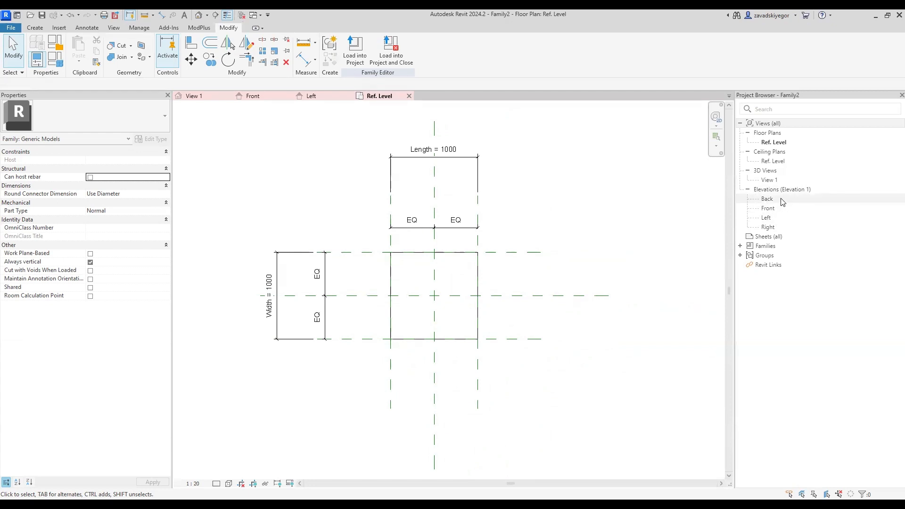
Open the Back elevation and draw a horizontal reference plane above the extrusion, about 806 mm above Ref. Level.
double_click(770, 201)
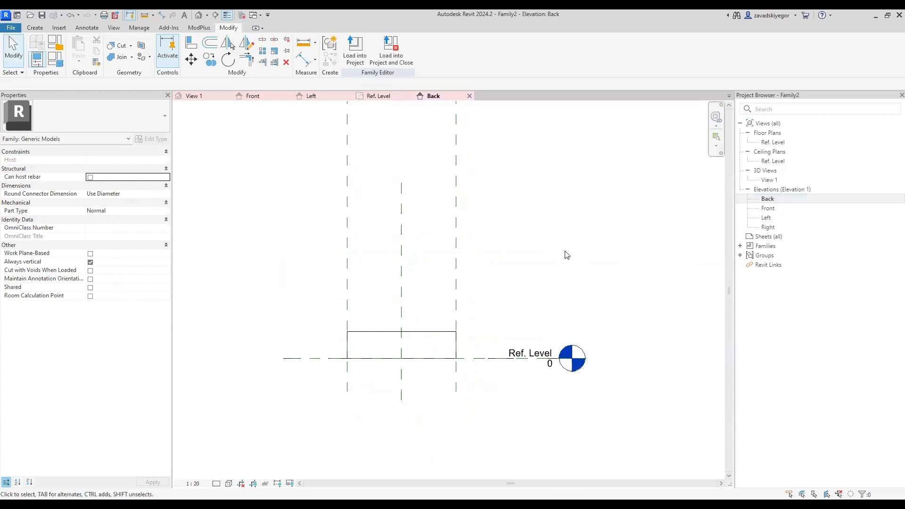
click(36, 28)
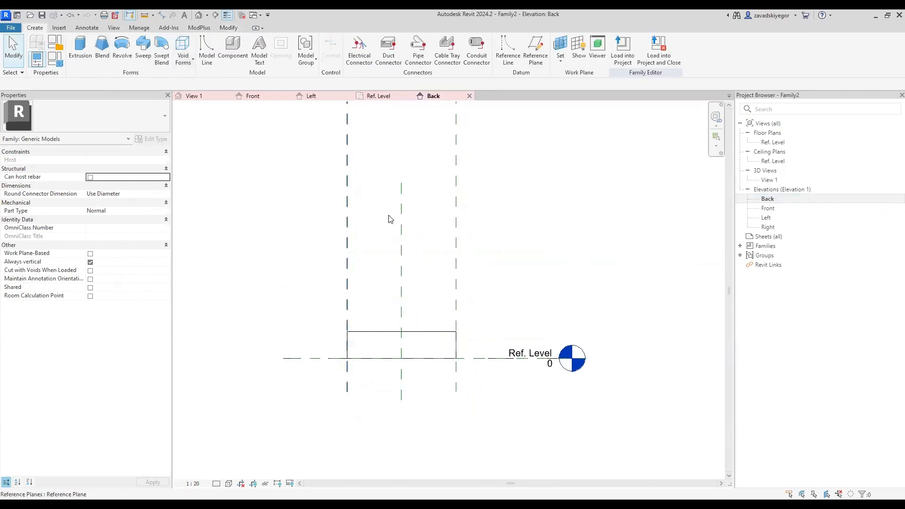
click(536, 67)
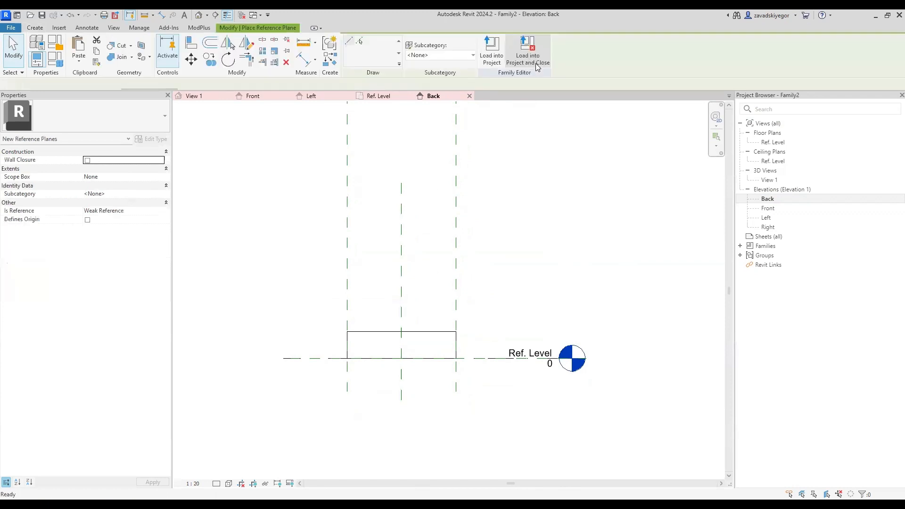
click(313, 271)
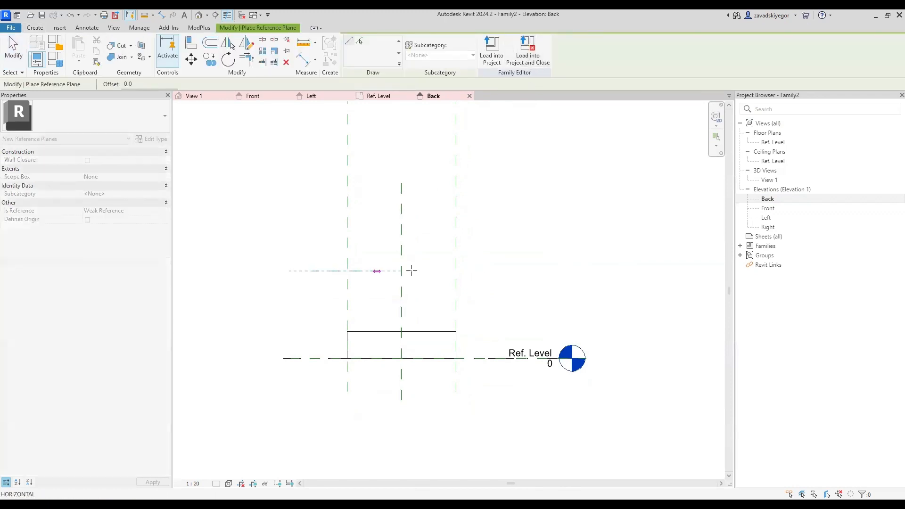
click(534, 271)
key(Escape)
key(Escape)
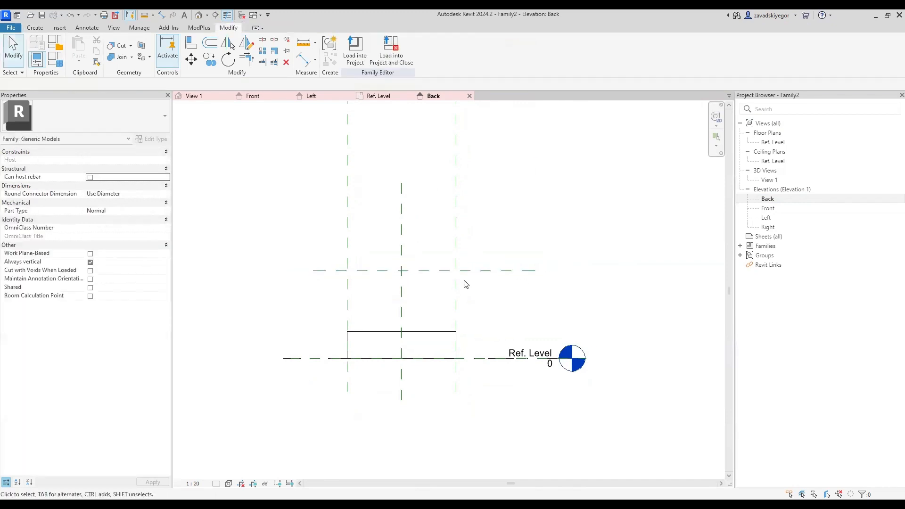
Stretch the extrusion's top face up to the new horizontal reference plane and lock it to that plane.
middle_drag(463, 283, 513, 272)
drag(297, 320, 426, 311)
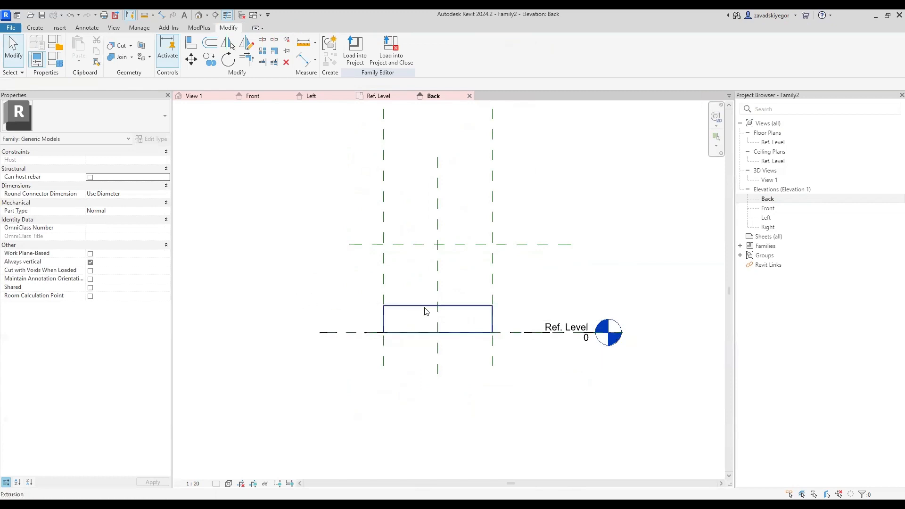
click(462, 310)
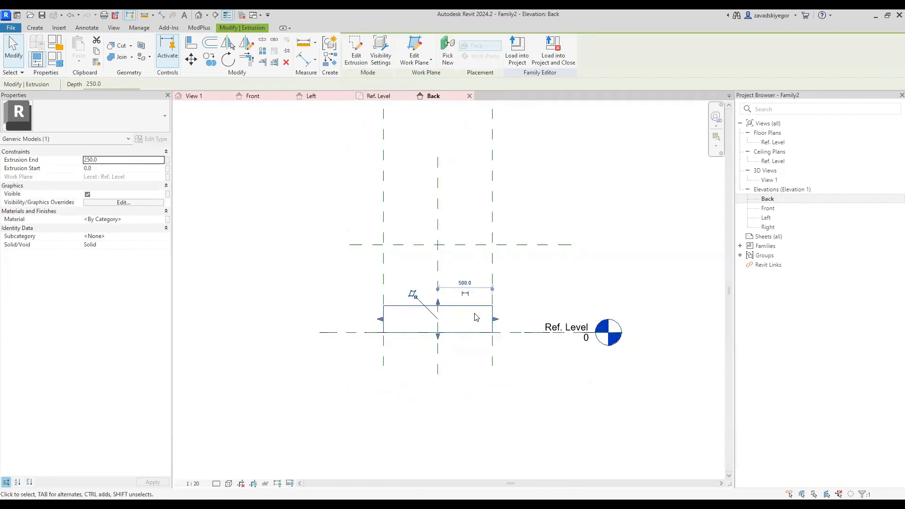
middle_drag(476, 311, 443, 314)
drag(404, 303, 405, 304)
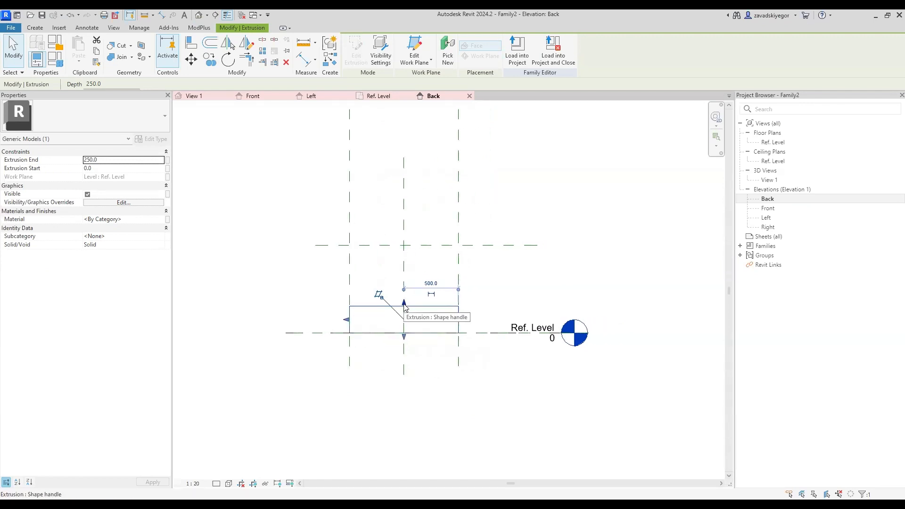
drag(404, 305, 405, 245)
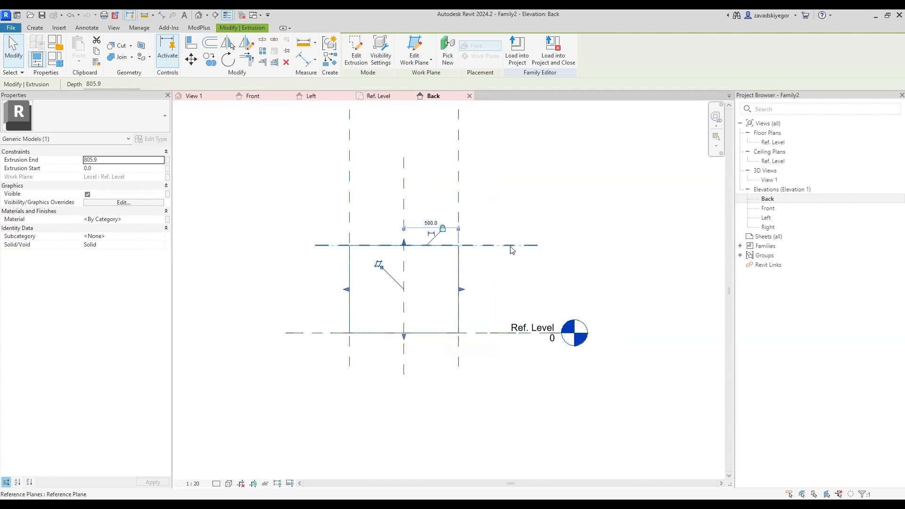
click(470, 260)
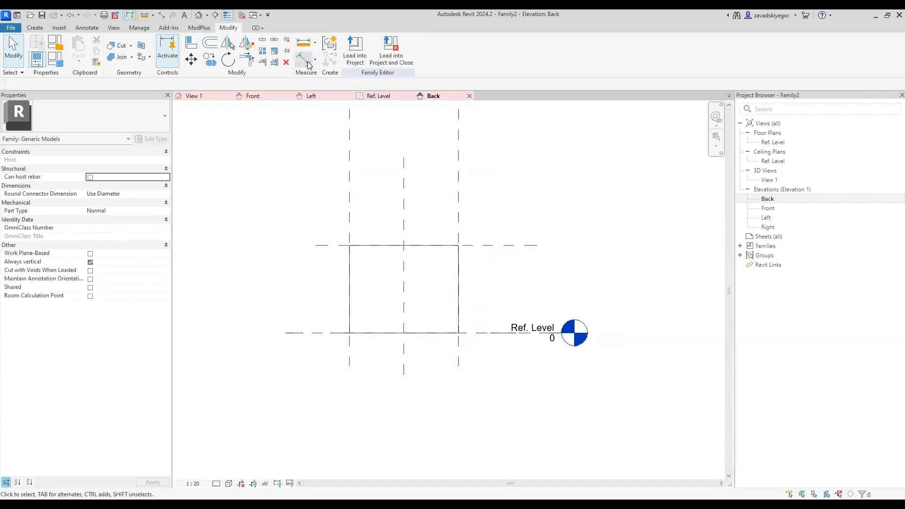
Place an aligned vertical dimension beside the extrusion, between the upper horizontal reference plane and Ref. Level.
click(304, 60)
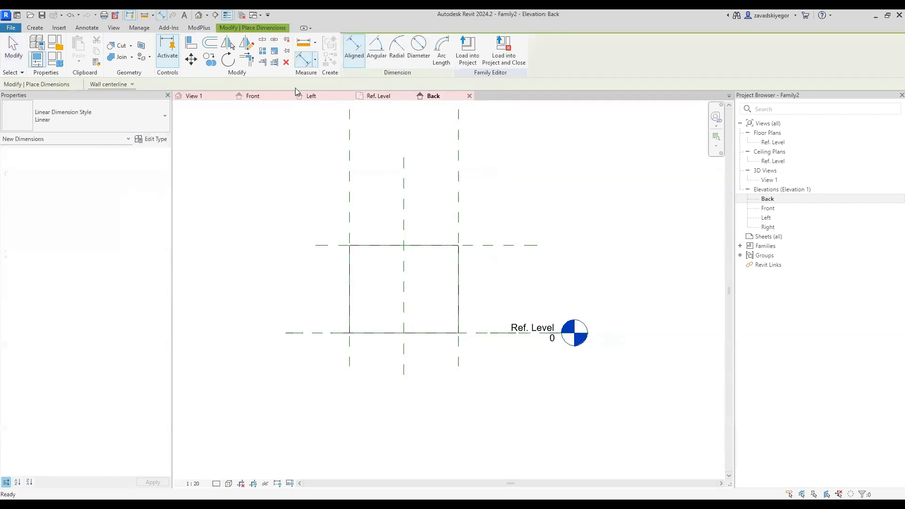
click(335, 245)
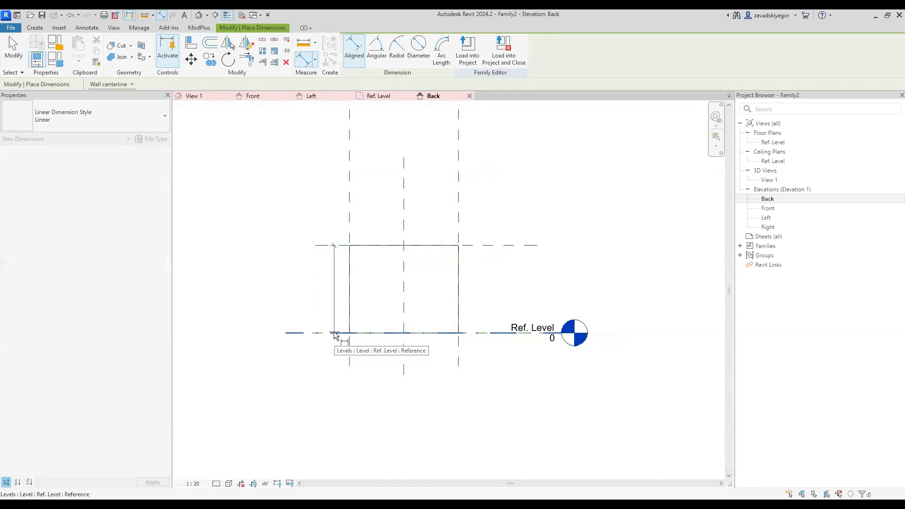
click(334, 333)
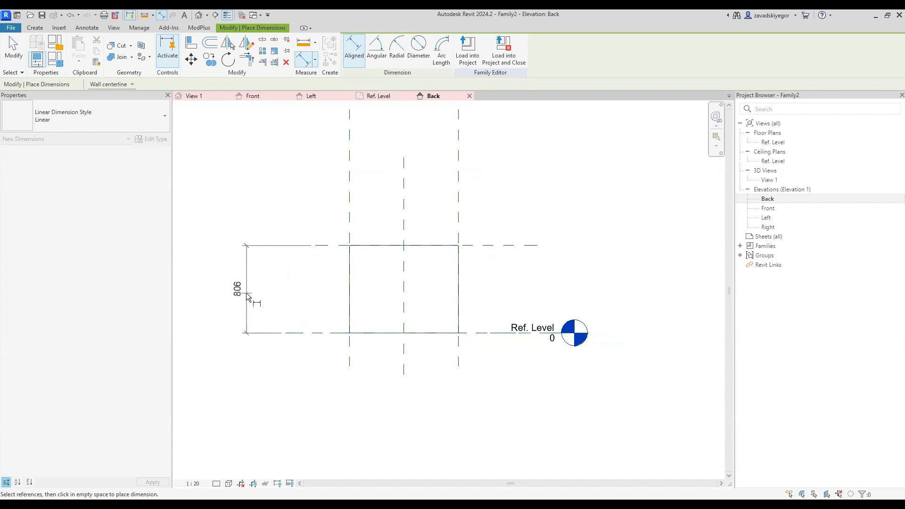
click(243, 295)
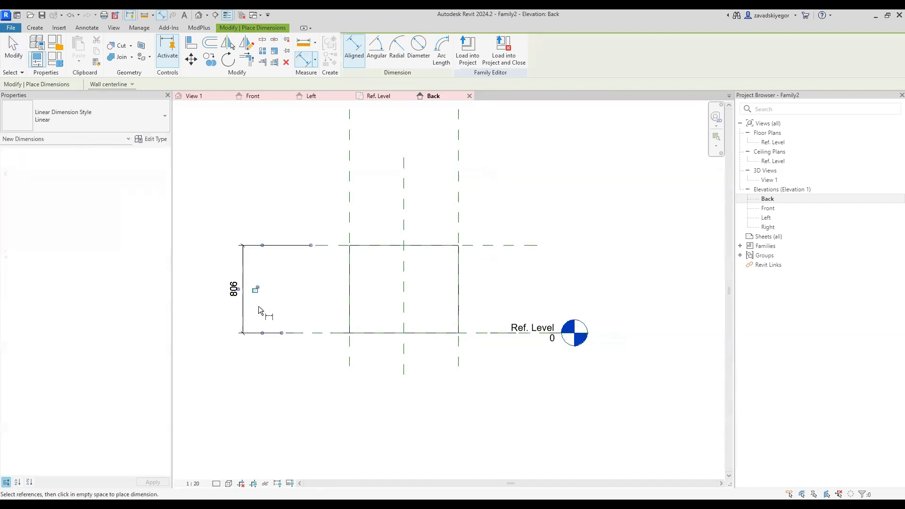
key(Escape)
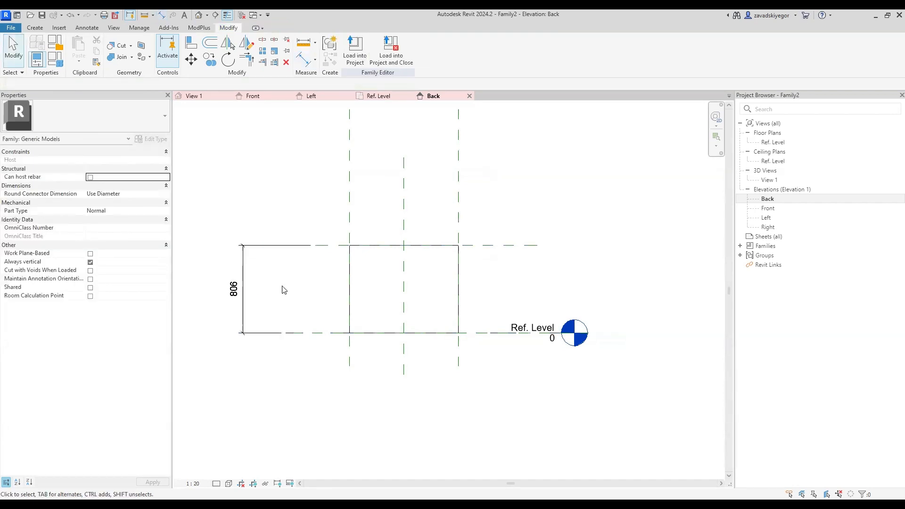
Label the vertical dimension beside the extrusion with a new family type parameter named Haigth, grouped under Dimensions.
click(244, 273)
middle_drag(279, 269, 323, 286)
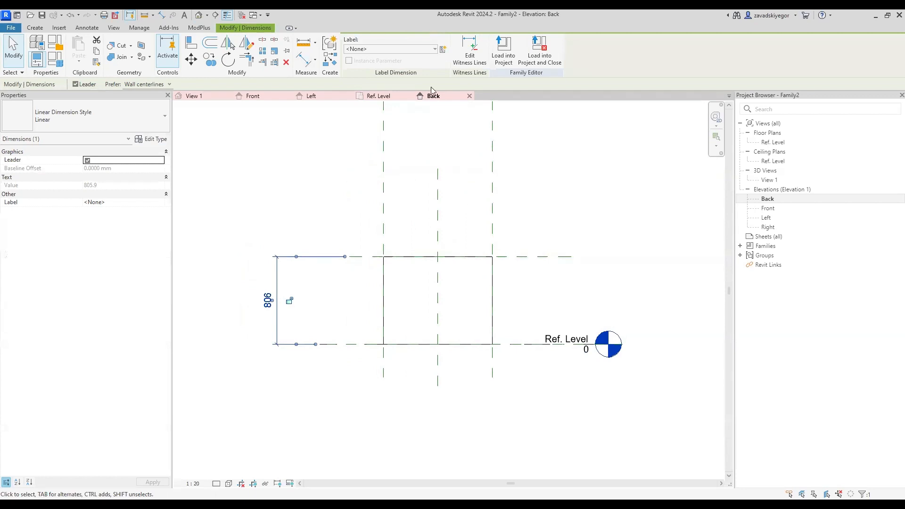
click(442, 50)
text(Haigth)
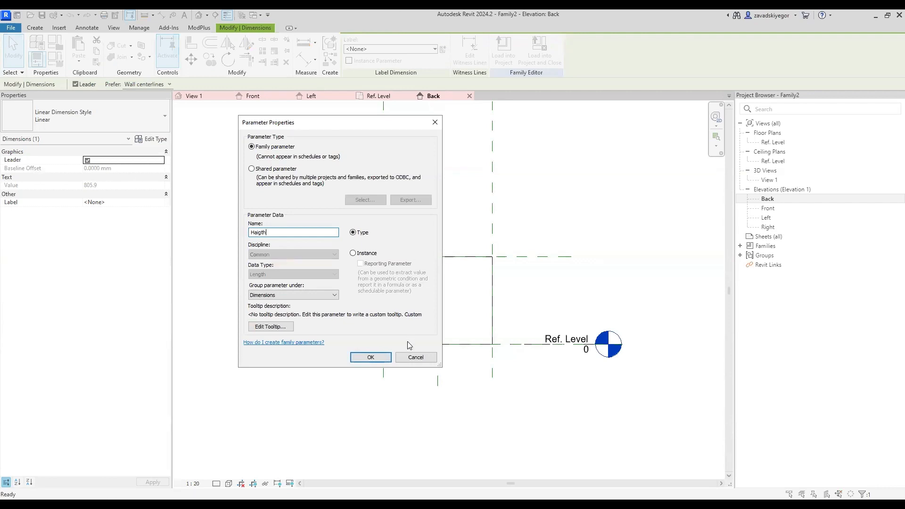
key(Return)
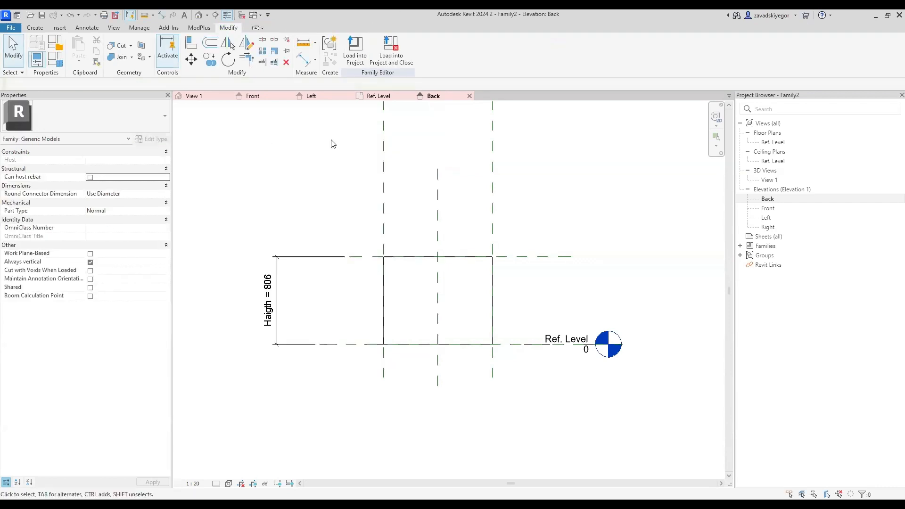
Open the default 3D view and set the Haigth, Length and Width parameters to 1500 in the family types, applying them to the model.
click(199, 17)
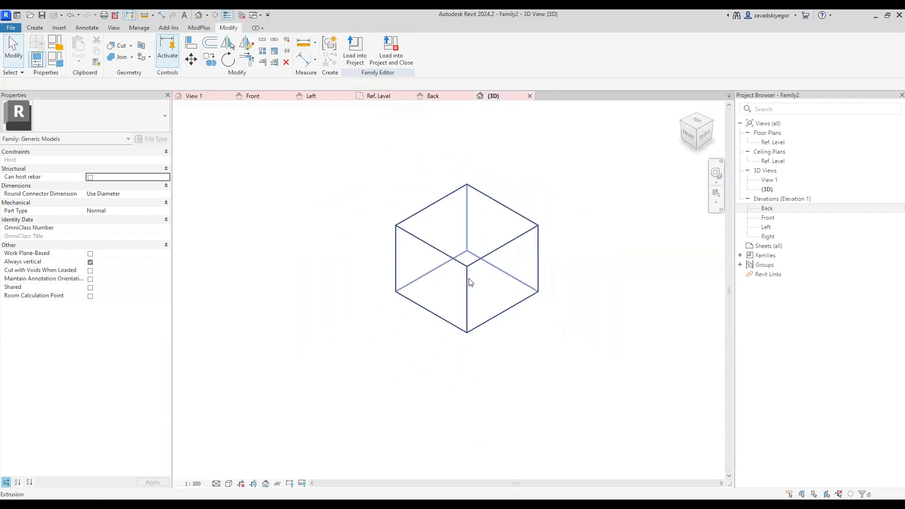
click(55, 62)
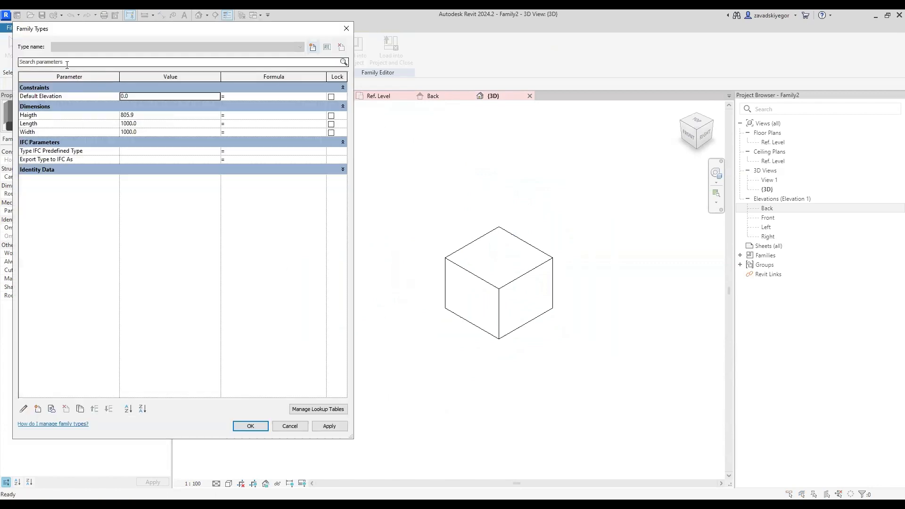
click(152, 115)
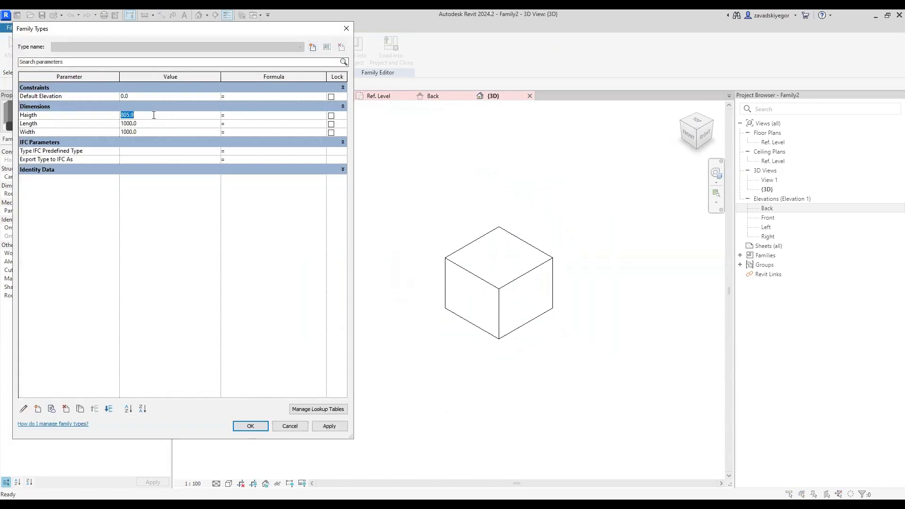
text(1500)
click(155, 124)
text(15)
text(1500)
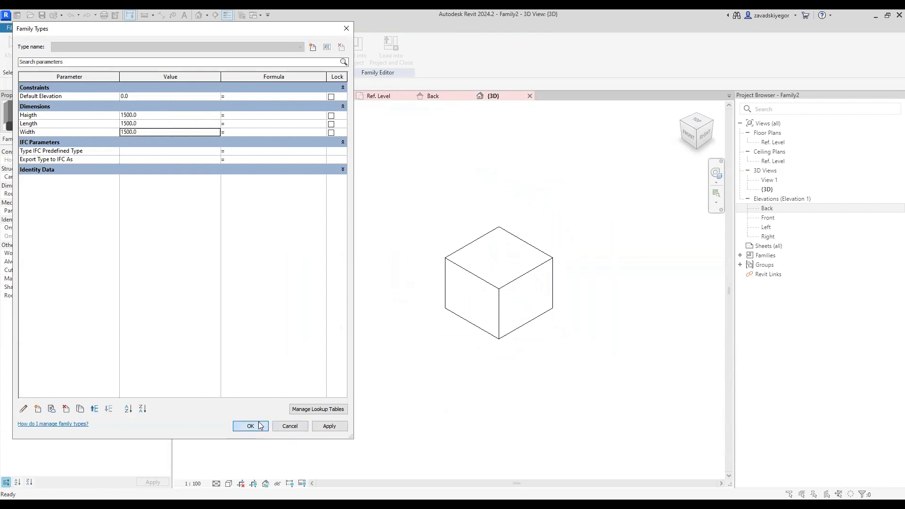
click(260, 426)
shift+middle_drag(472, 349, 476, 368)
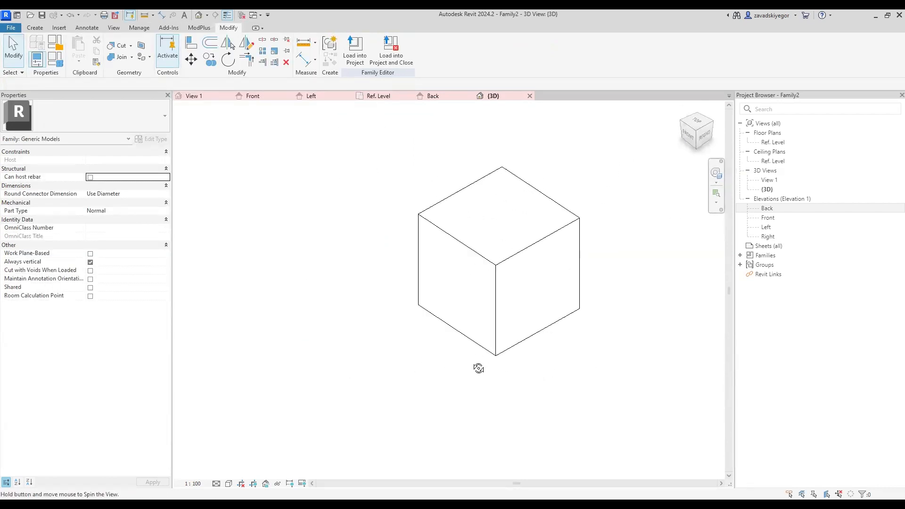
click(56, 60)
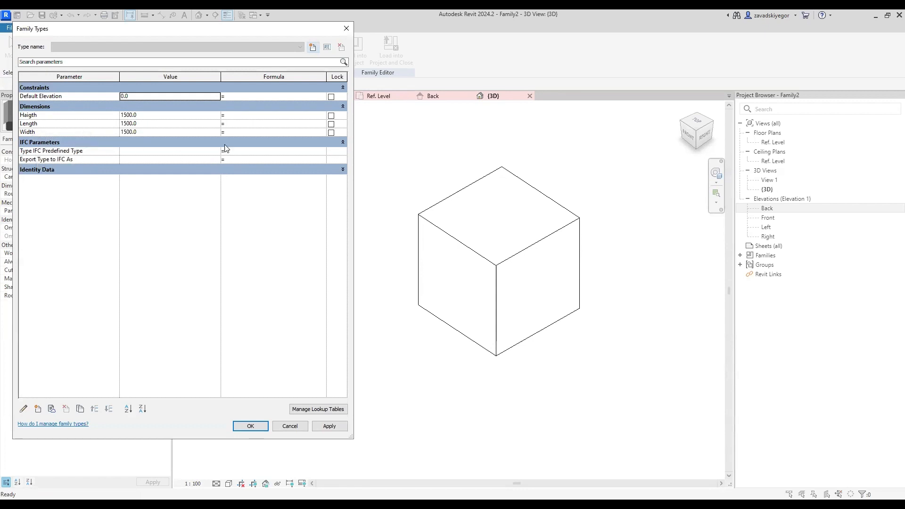
click(236, 116)
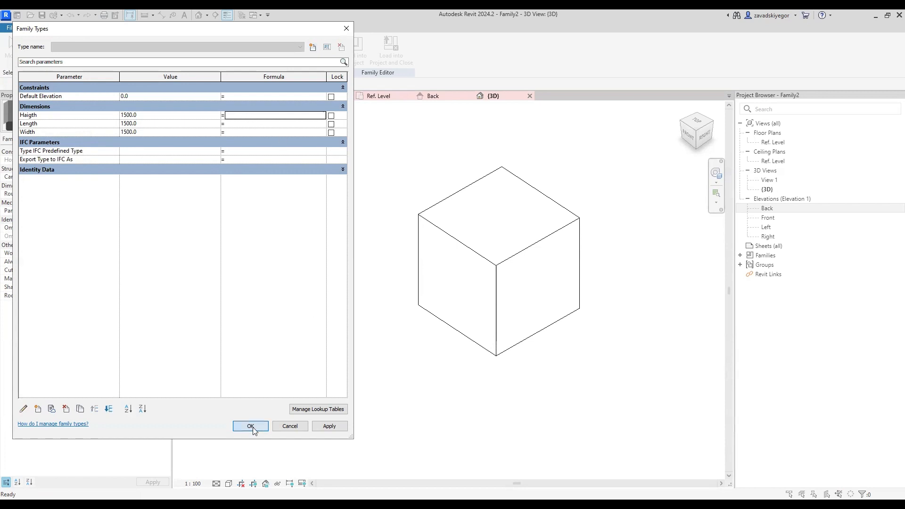
click(250, 426)
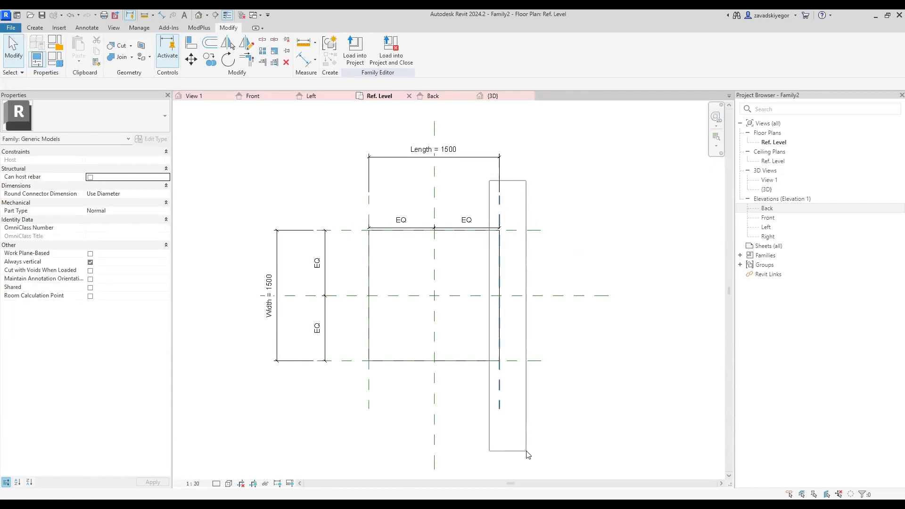